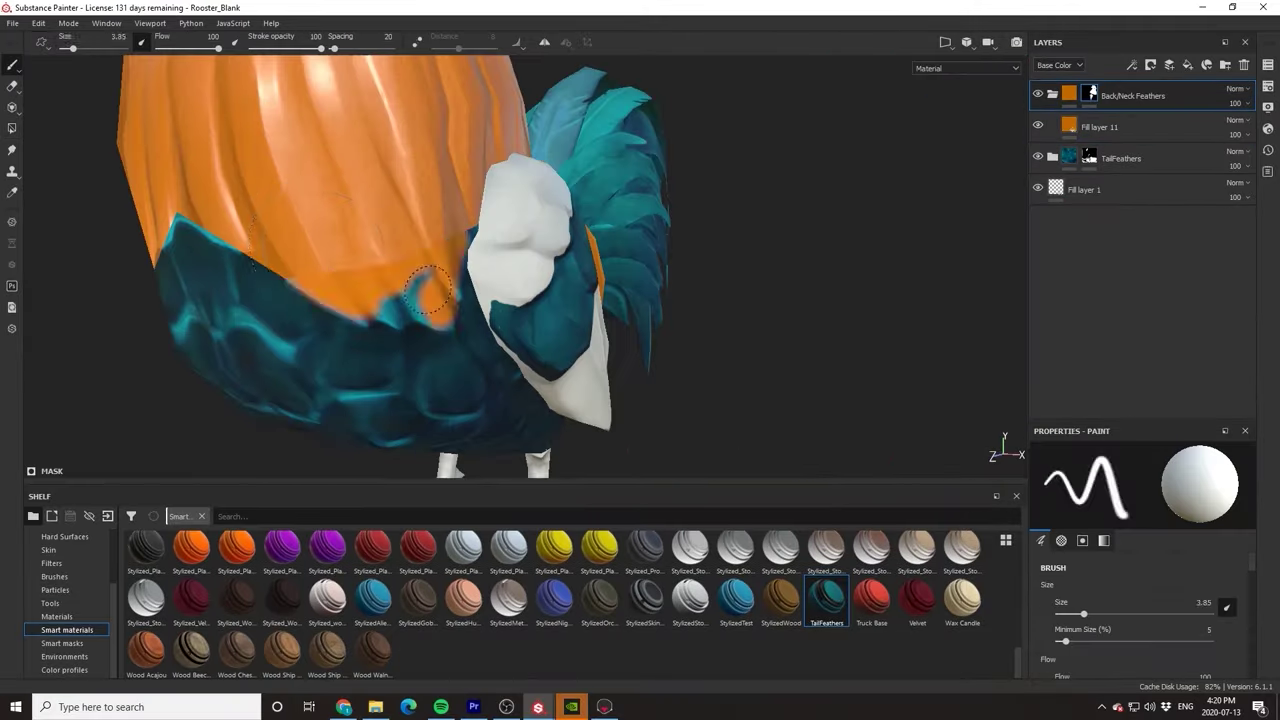
# - Select Fill layer 11 in the rooster feather project's Layers panel
pyautogui.click(1099, 129)
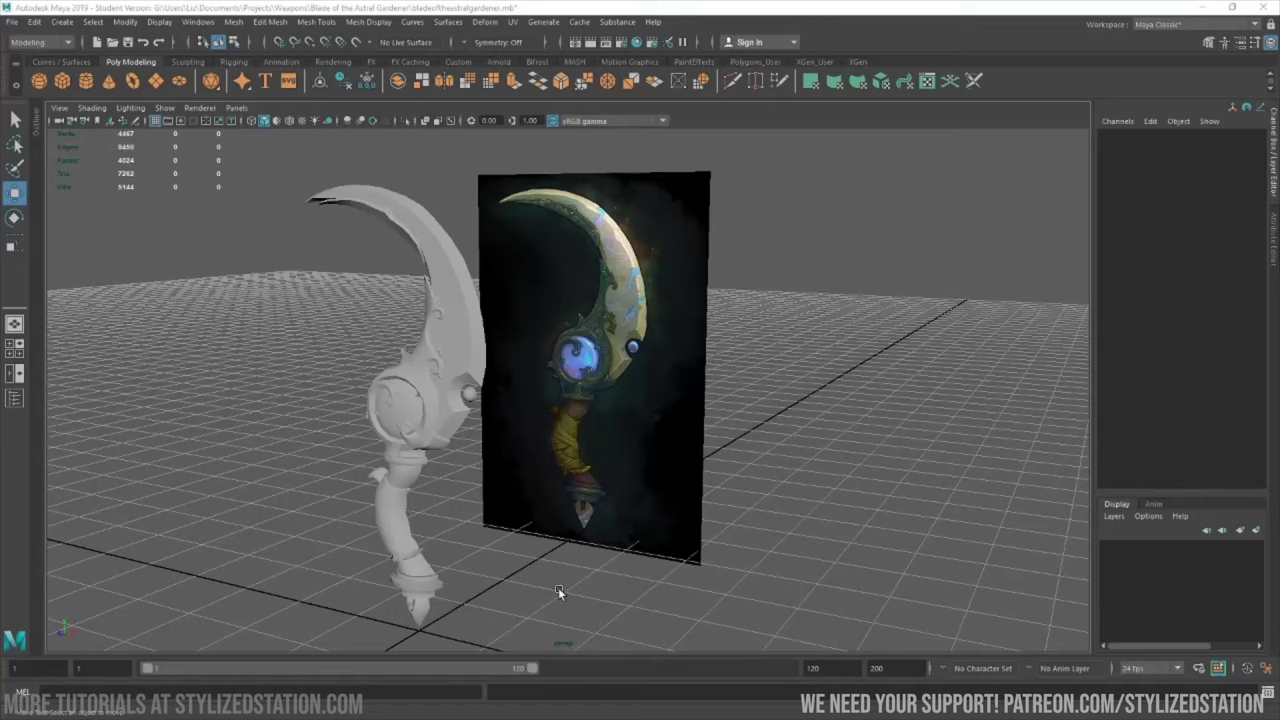
# - Select the untextured scythe blade mesh standing beside the concept image plane
pyautogui.click(458, 415)
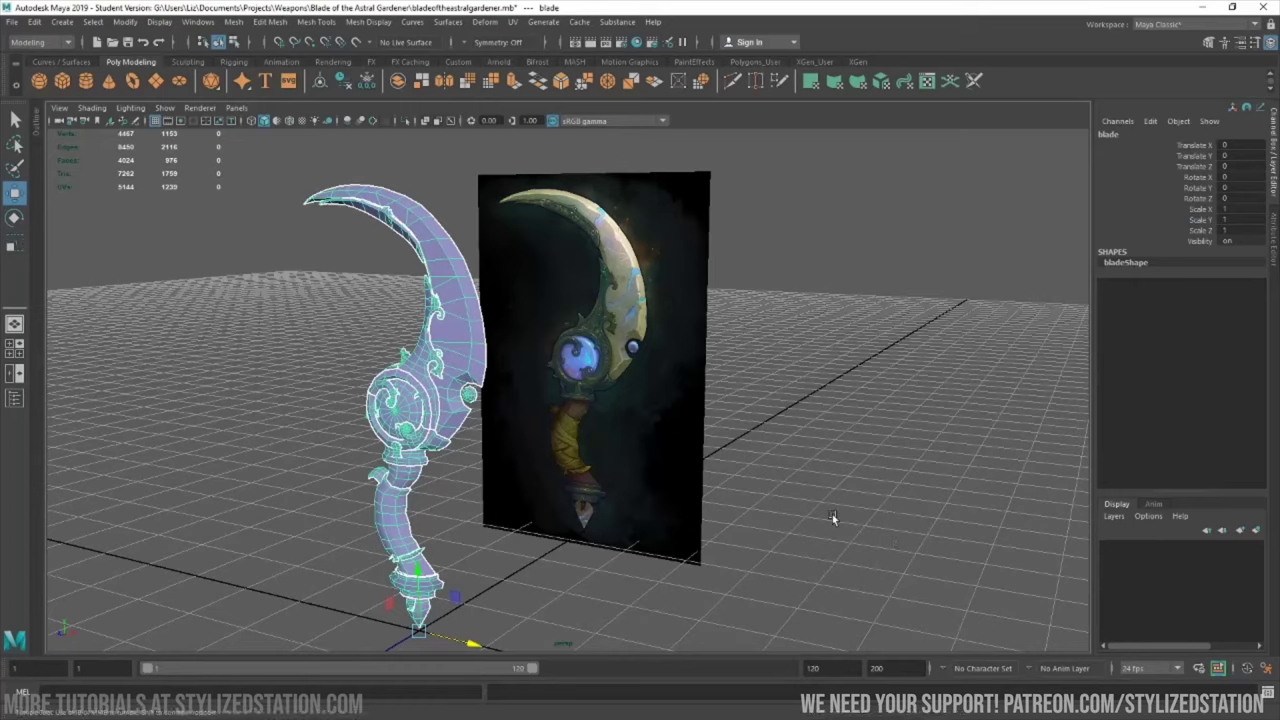
# - Tumble the camera around the selected blade to face the painted reference image
pyautogui.keyDown('alt'); pyautogui.moveTo(832, 514); pyautogui.dragTo(830, 480); pyautogui.keyUp('alt')
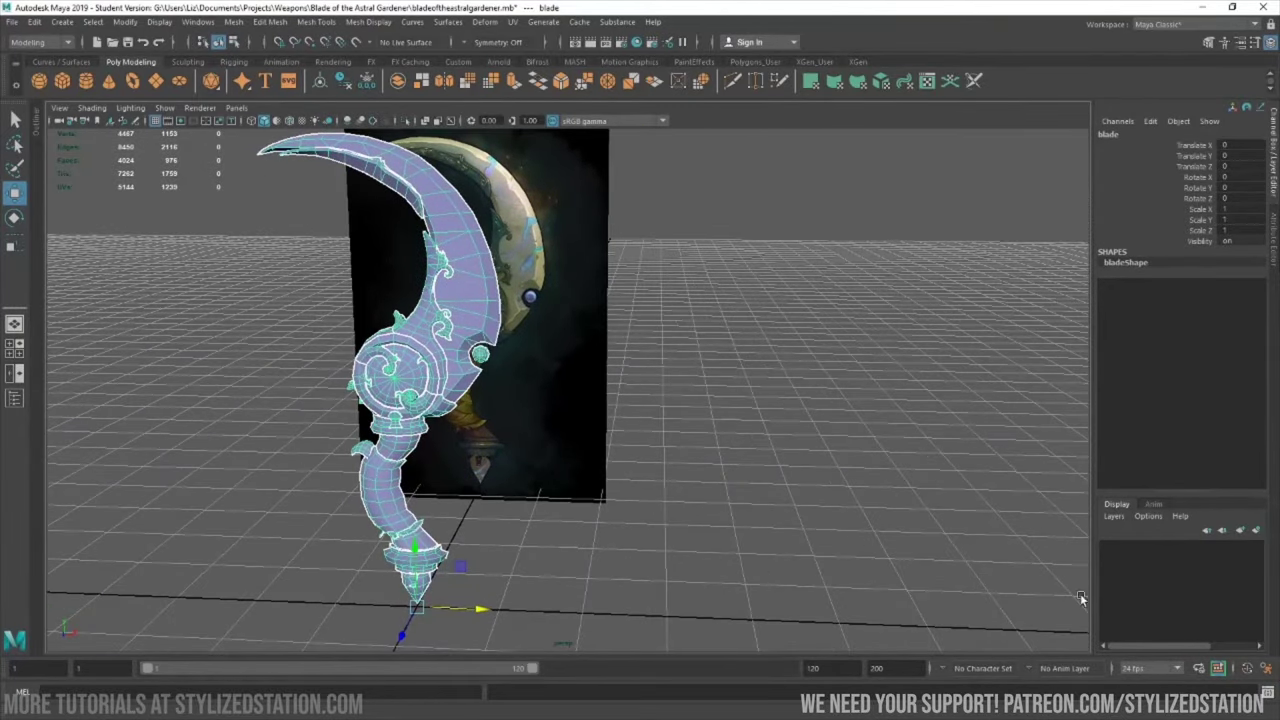
pyautogui.keyDown('alt'); pyautogui.moveTo(960, 560); pyautogui.dragTo(923, 560); pyautogui.keyUp('alt')
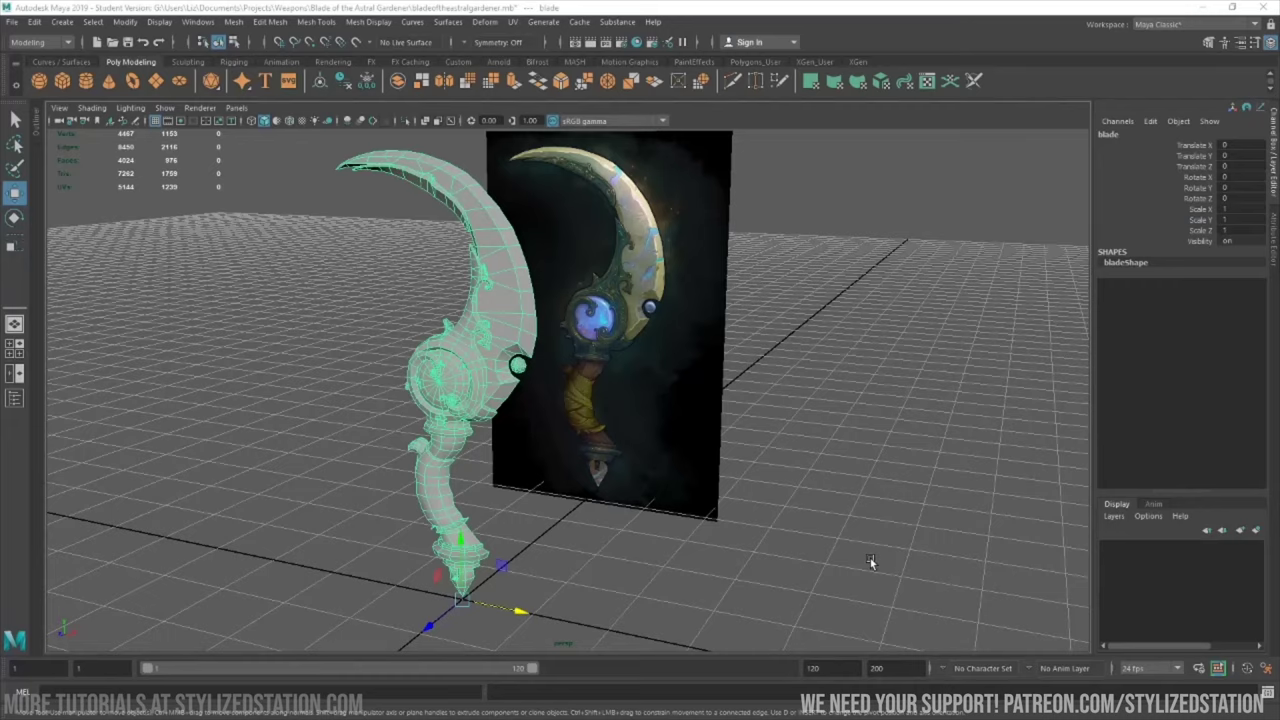
# - Deselect the blade and inspect it edge-on, from both sides, from above and from below
pyautogui.click(870, 558)
pyautogui.keyDown('alt'); pyautogui.moveTo(870, 558); pyautogui.dragTo(634, 593); pyautogui.keyUp('alt')
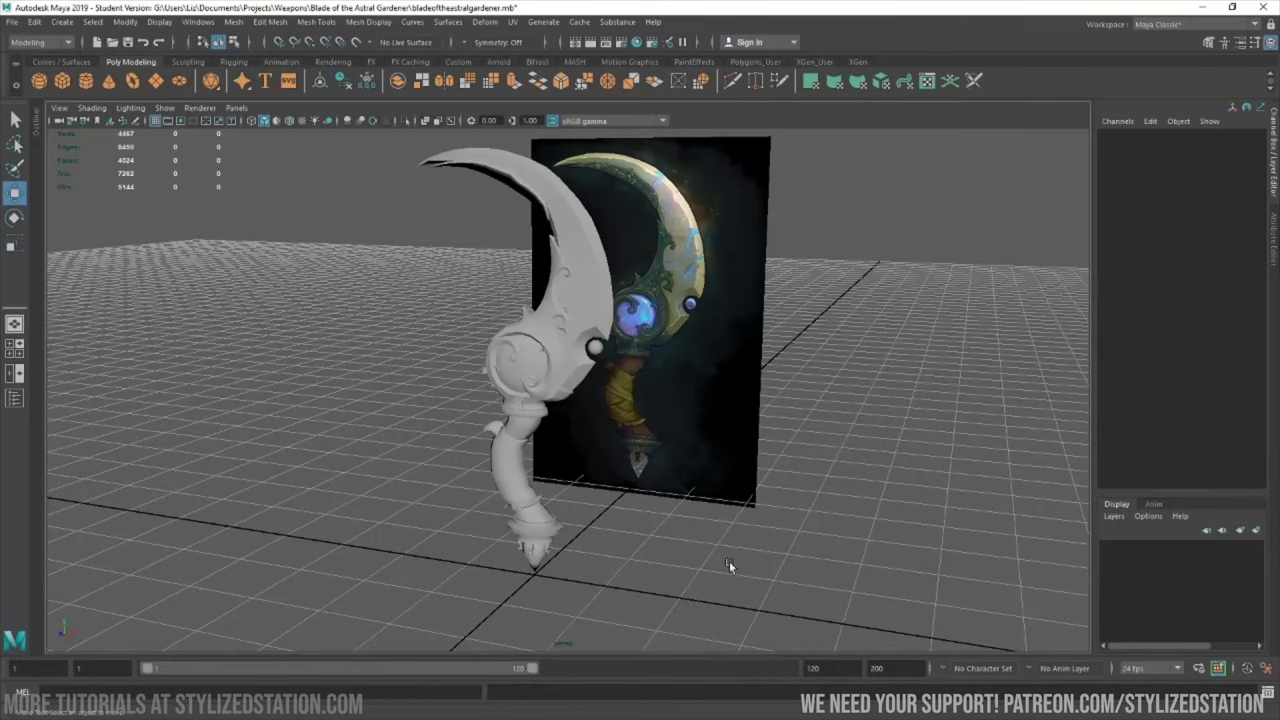
pyautogui.keyDown('alt'); pyautogui.moveTo(751, 556); pyautogui.dragTo(934, 490); pyautogui.keyUp('alt')
pyautogui.moveTo(765, 584)
pyautogui.keyDown('alt'); pyautogui.mouseDown()
pyautogui.moveTo(774, 560)
pyautogui.moveTo(766, 591)
pyautogui.mouseUp(); pyautogui.keyUp('alt')
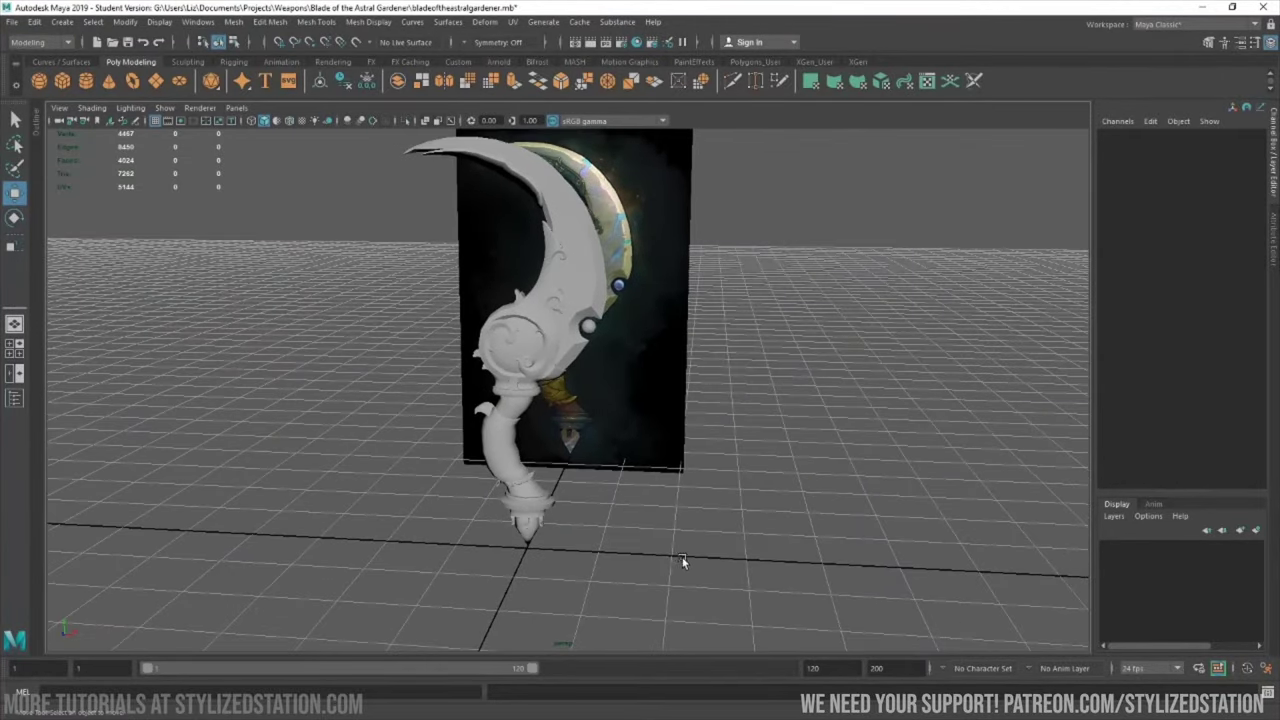
pyautogui.keyDown('alt'); pyautogui.moveTo(697, 558); pyautogui.dragTo(846, 389); pyautogui.keyUp('alt')
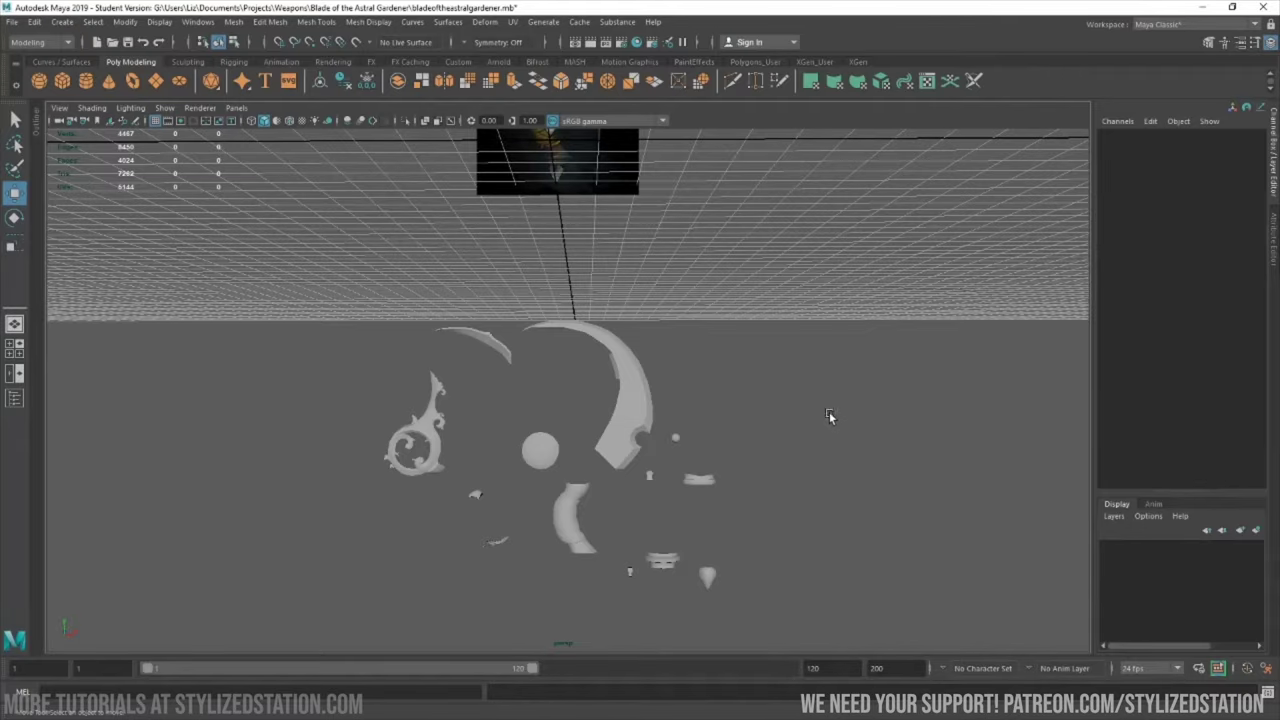
pyautogui.keyDown('alt'); pyautogui.moveTo(823, 444); pyautogui.dragTo(839, 374); pyautogui.keyUp('alt')
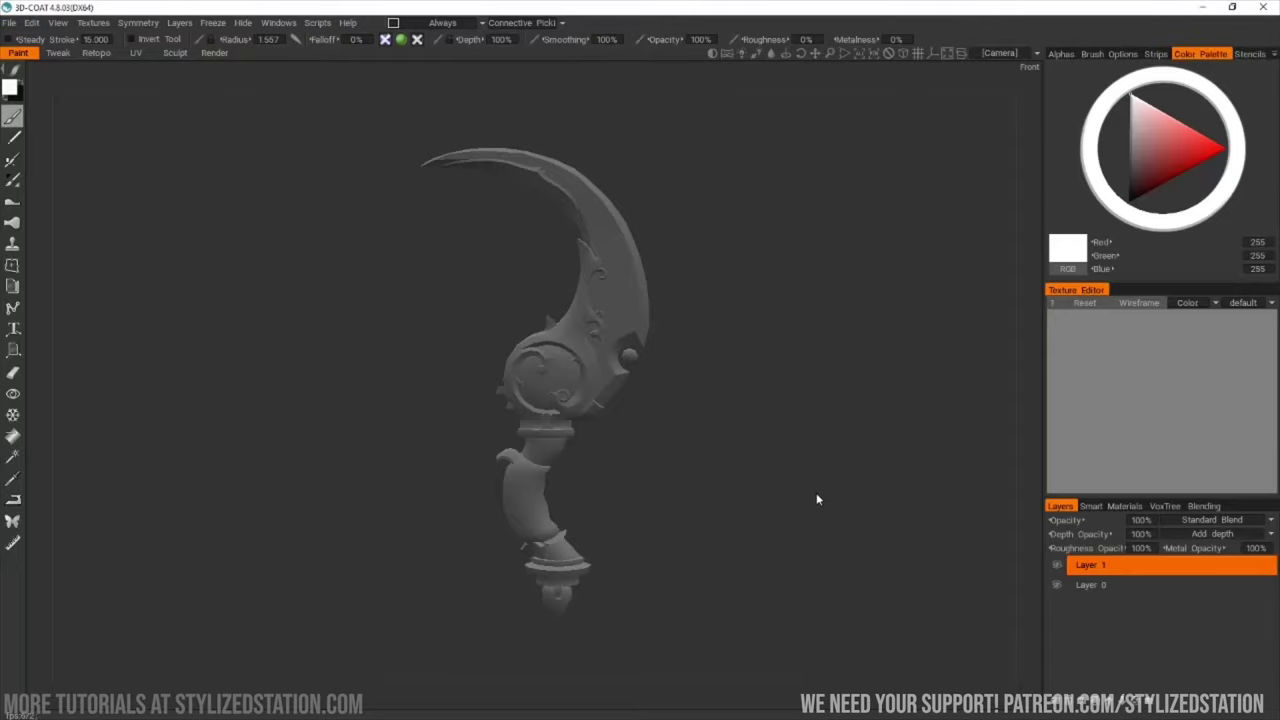
# - Bake ambient occlusion lit by Sphere+Hemisphere into a new AmbientOcclusion layer
pyautogui.hotkey('ctrl', 'f')
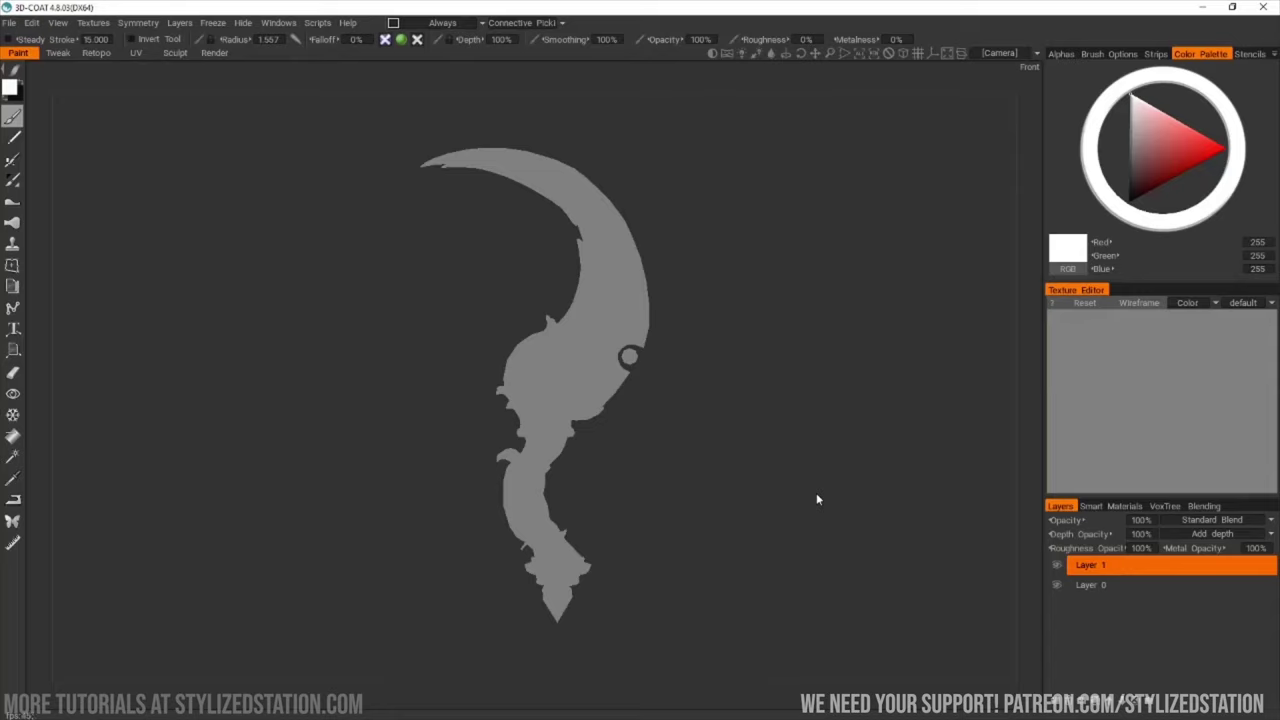
pyautogui.moveTo(817, 494); pyautogui.dragTo(768, 450)
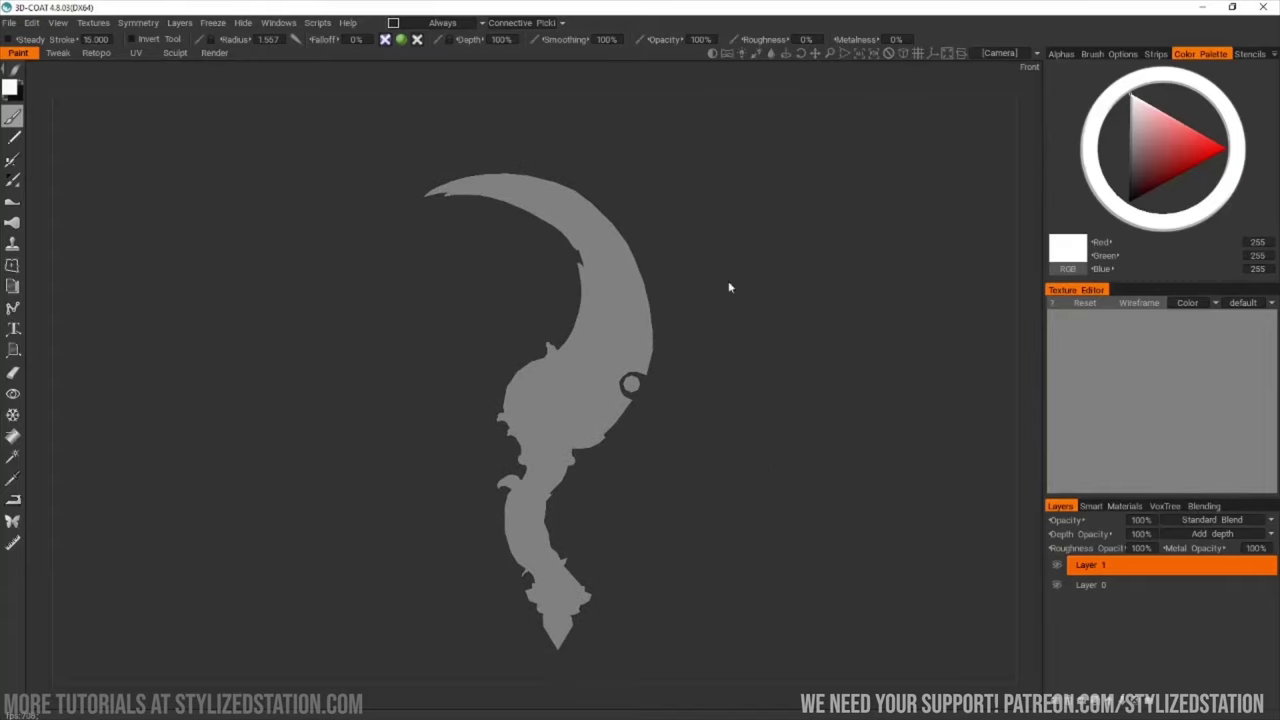
pyautogui.click(92, 23)
pyautogui.click(174, 238)
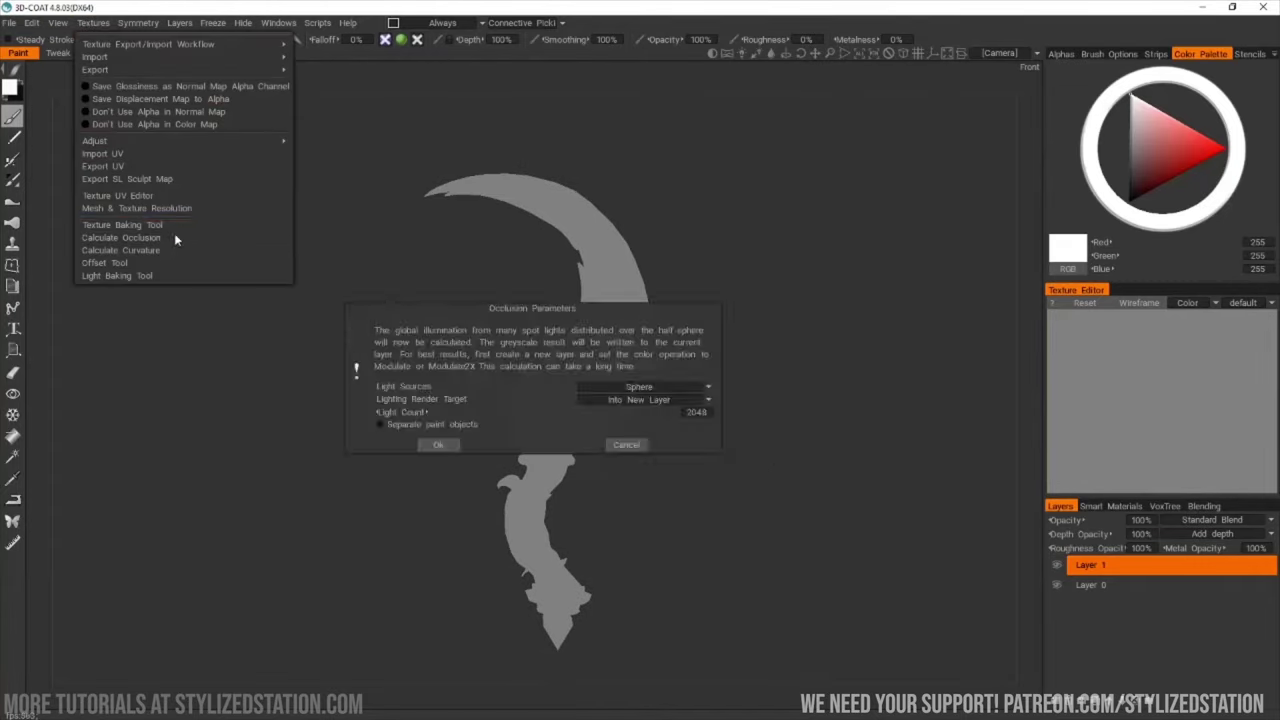
pyautogui.click(709, 388)
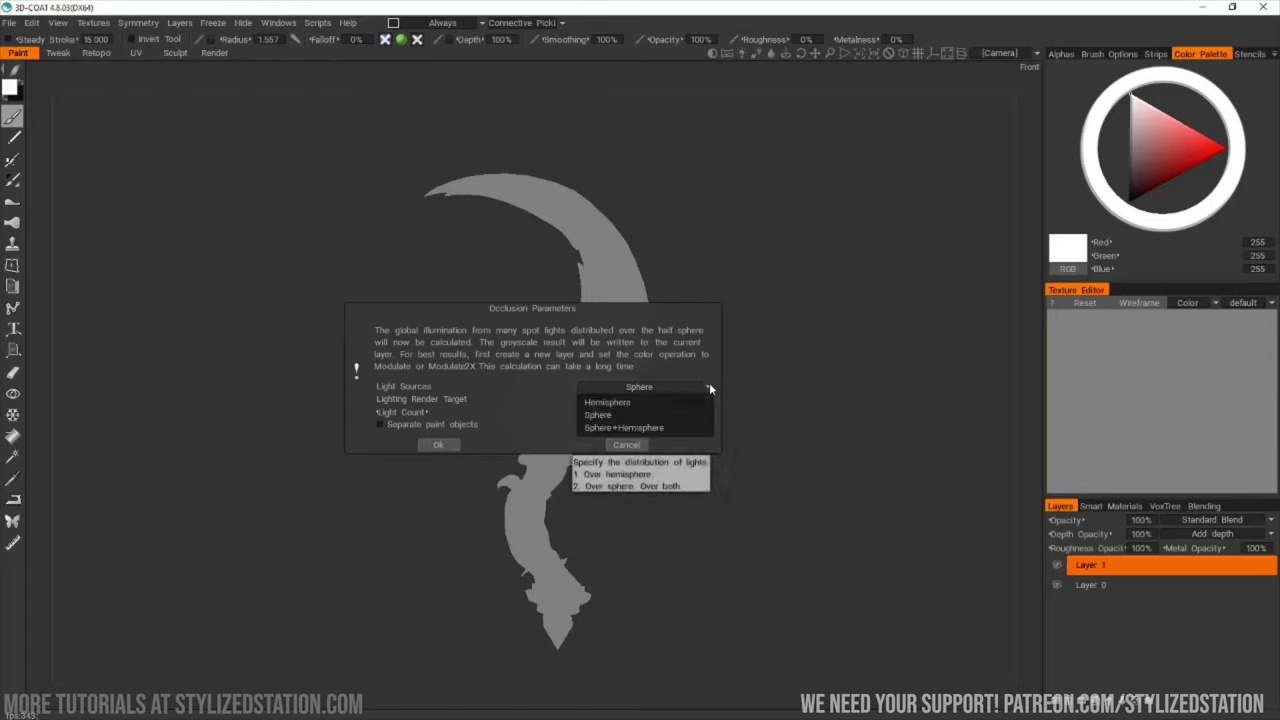
pyautogui.click(661, 428)
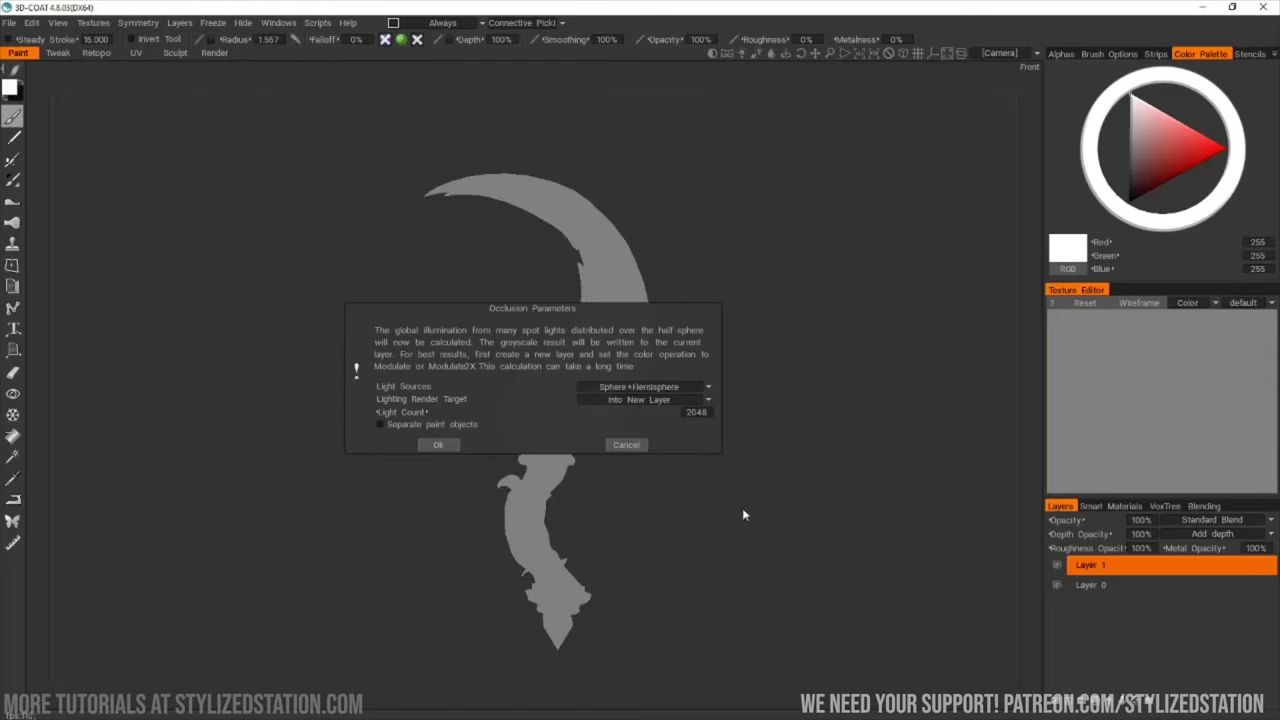
pyautogui.click(433, 446)
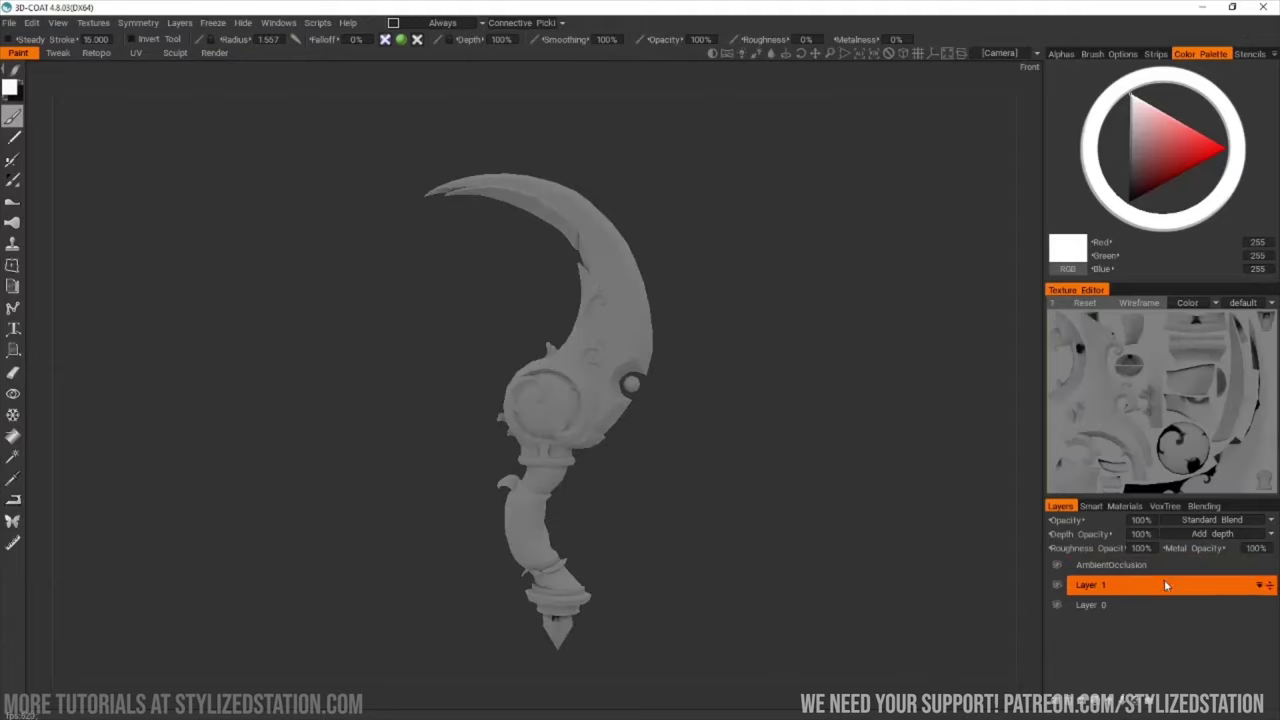
# - Set the AmbientOcclusion layer's blending to Multiply
pyautogui.click(1166, 566)
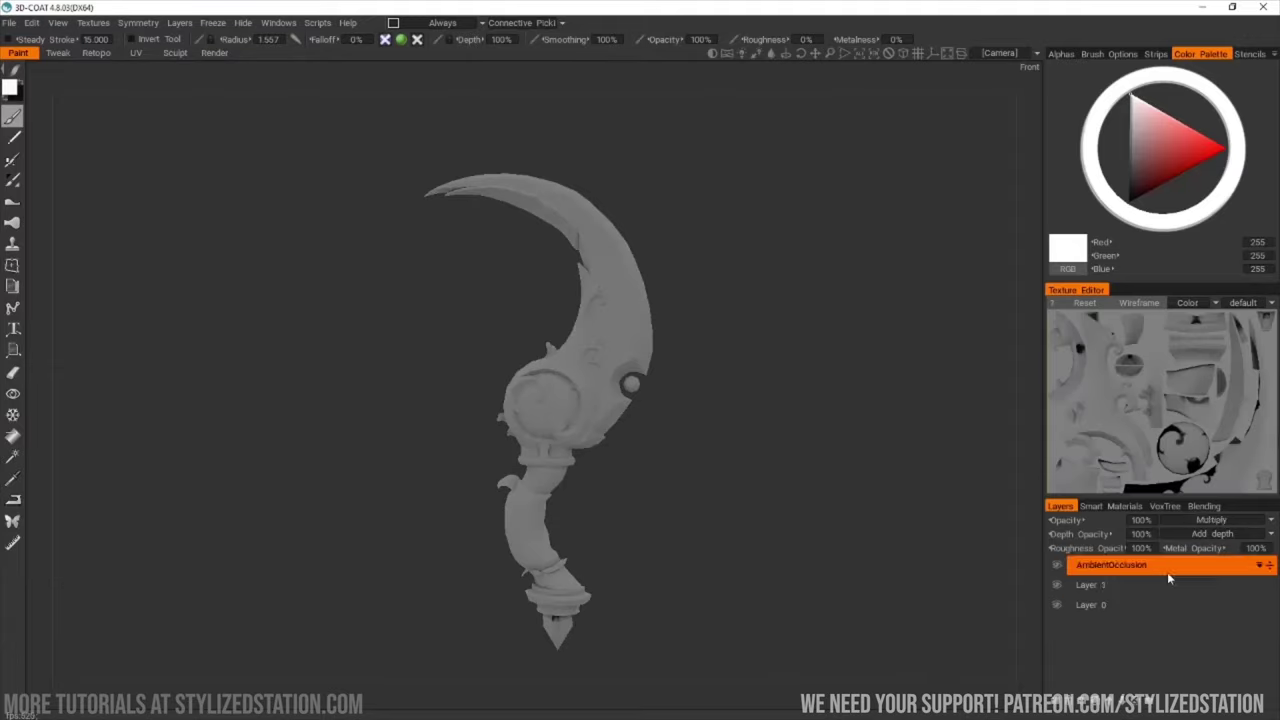
pyautogui.click(1271, 522)
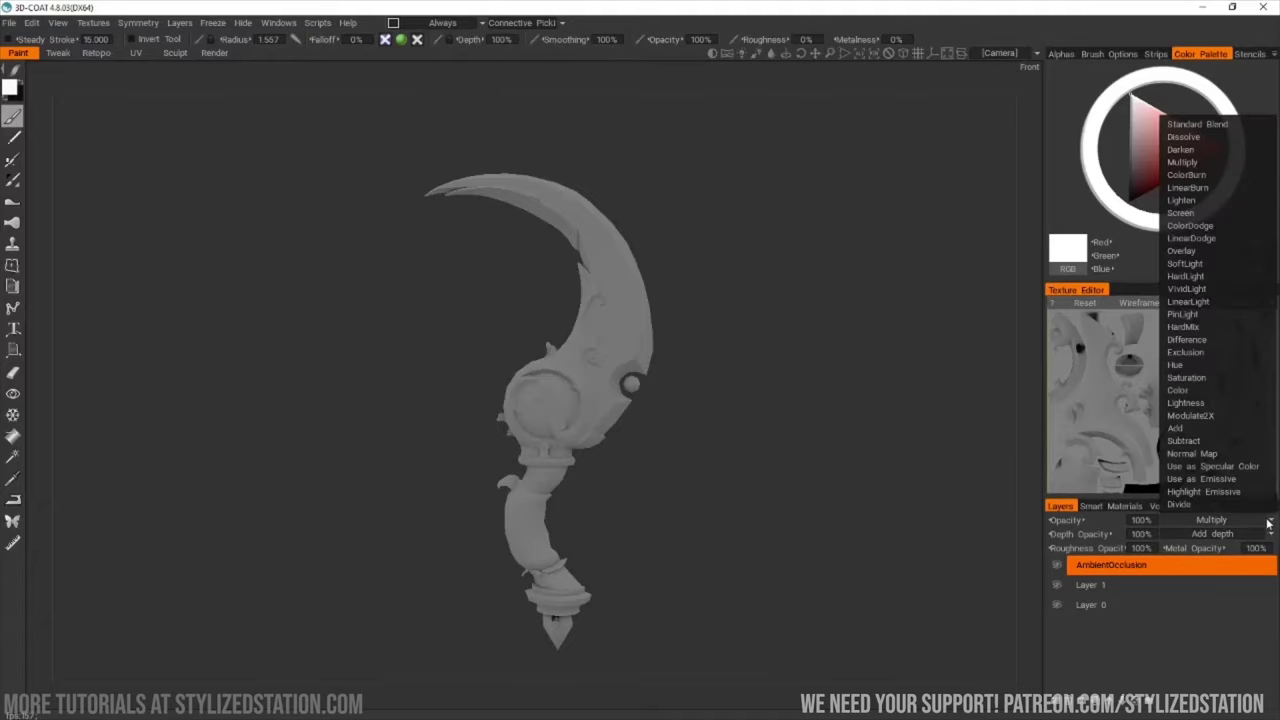
pyautogui.click(1270, 524)
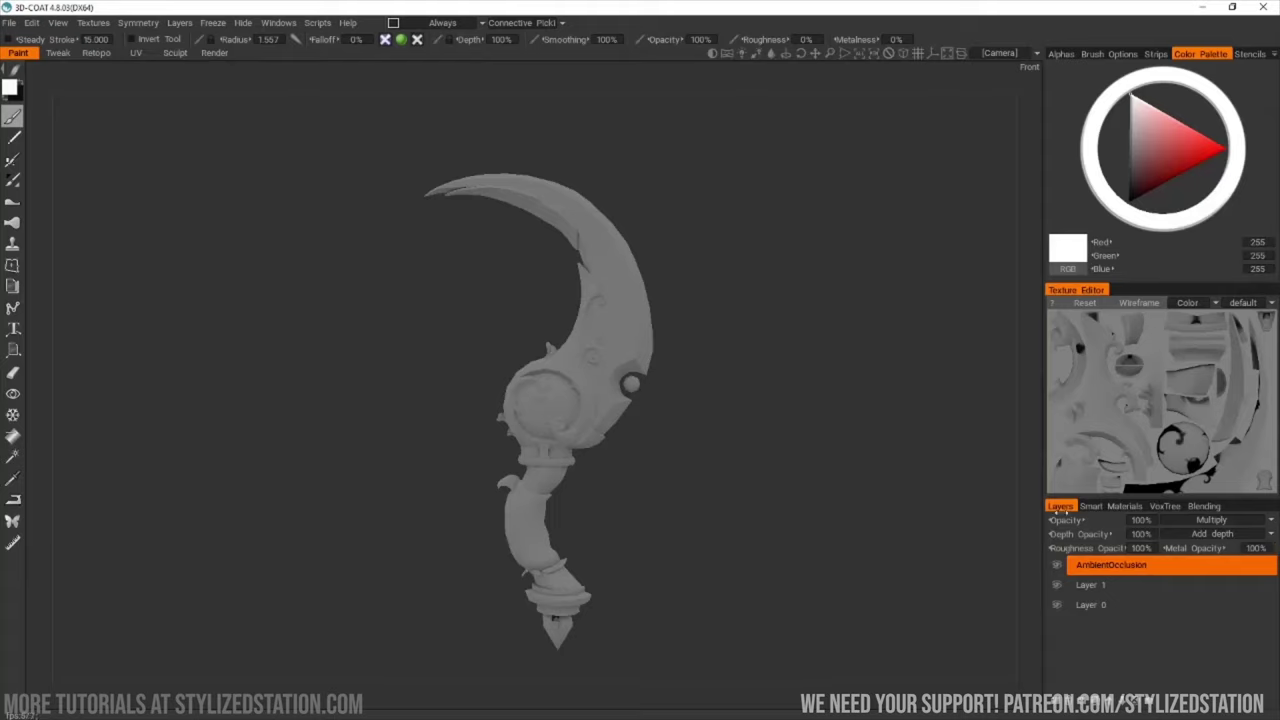
# - Bake a curvature map into a new CurvatureMap layer
pyautogui.click(95, 24)
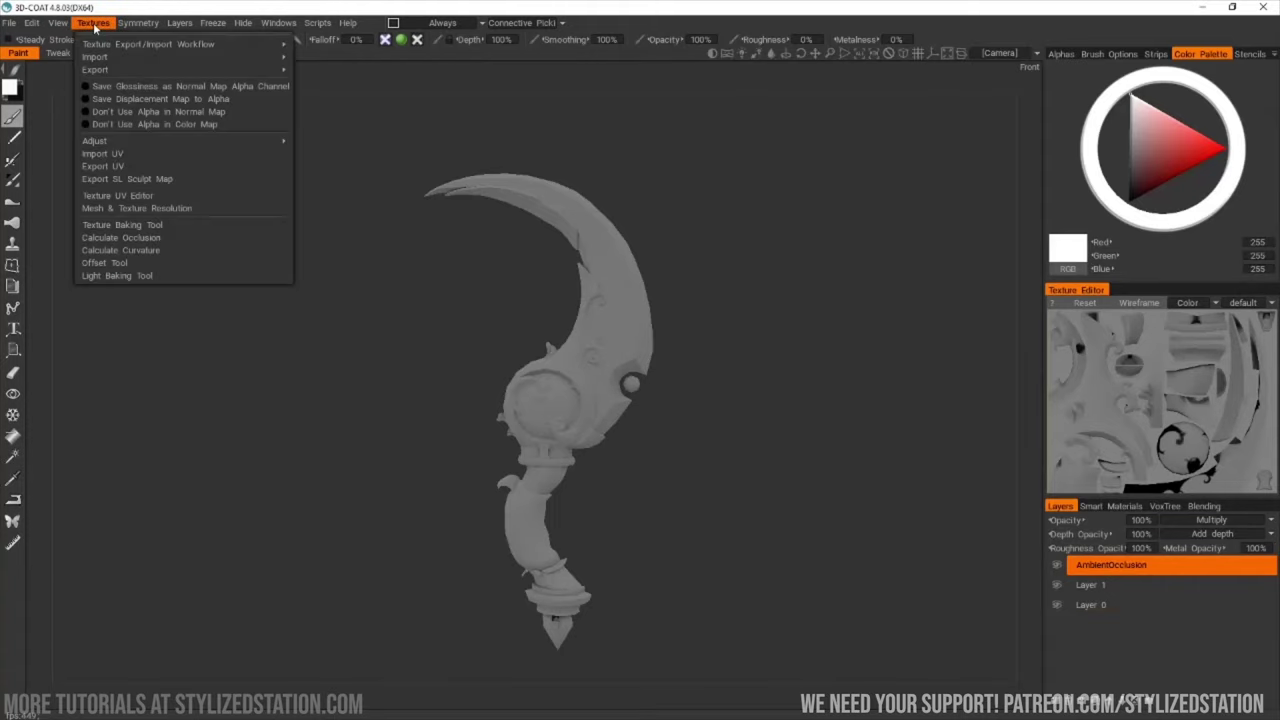
pyautogui.click(143, 250)
pyautogui.click(438, 470)
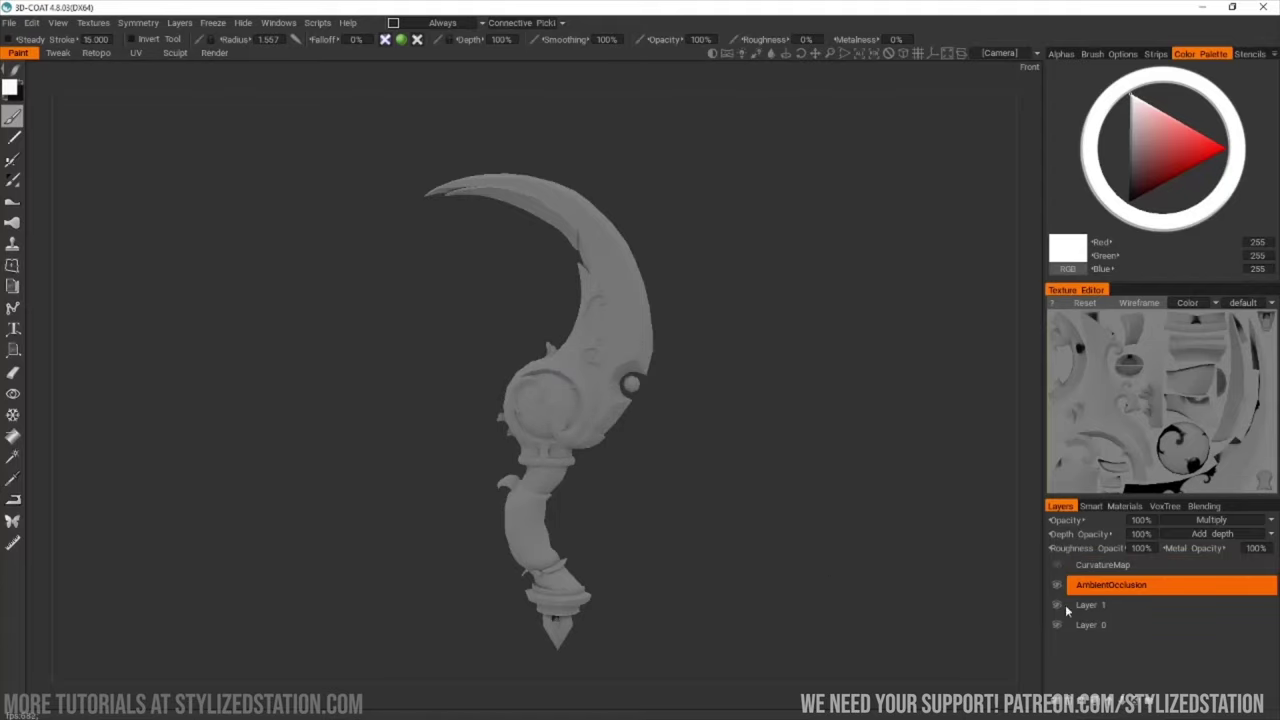
# - Blend the CurvatureMap layer as Soft Light at 20% opacity
pyautogui.click(1100, 565)
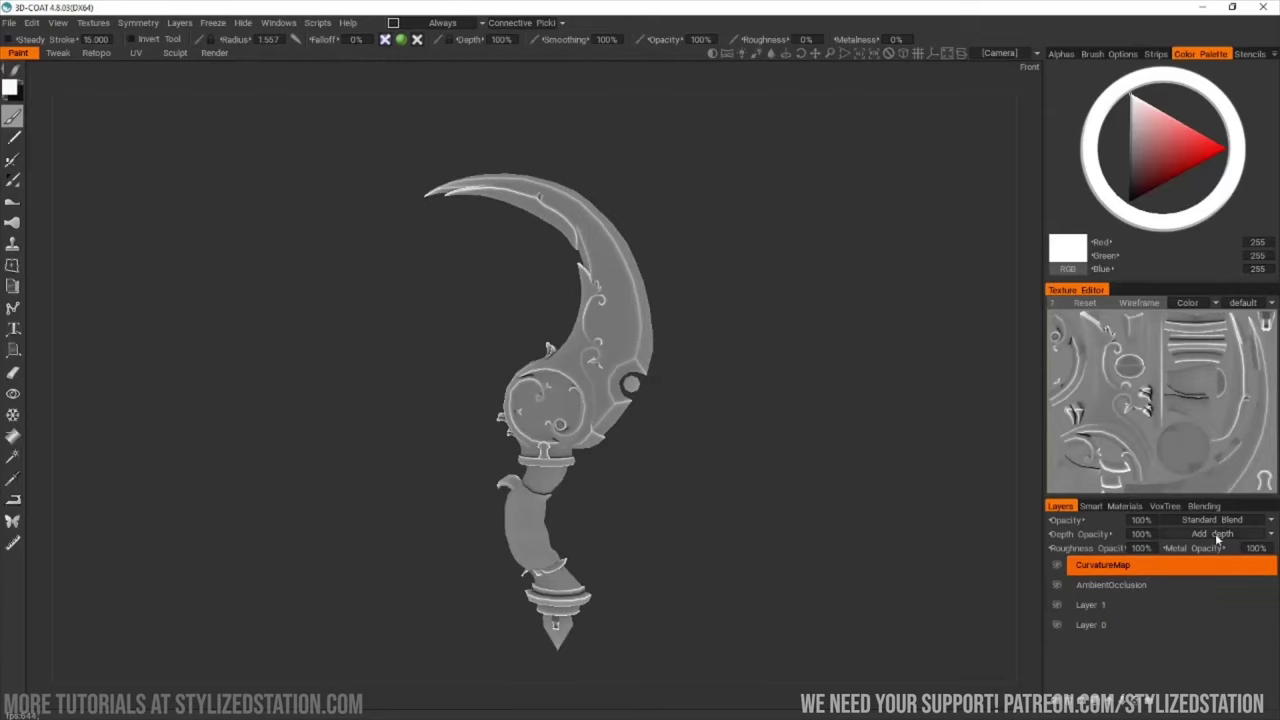
pyautogui.click(1269, 522)
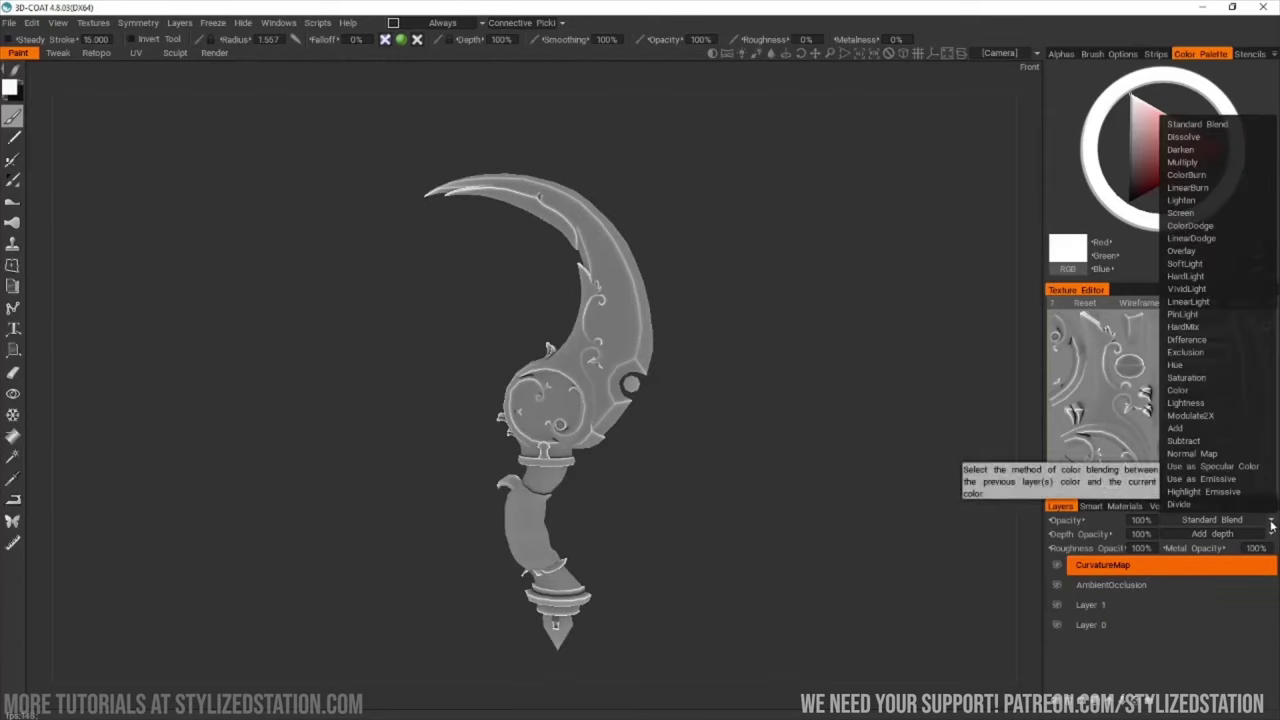
pyautogui.click(1224, 273)
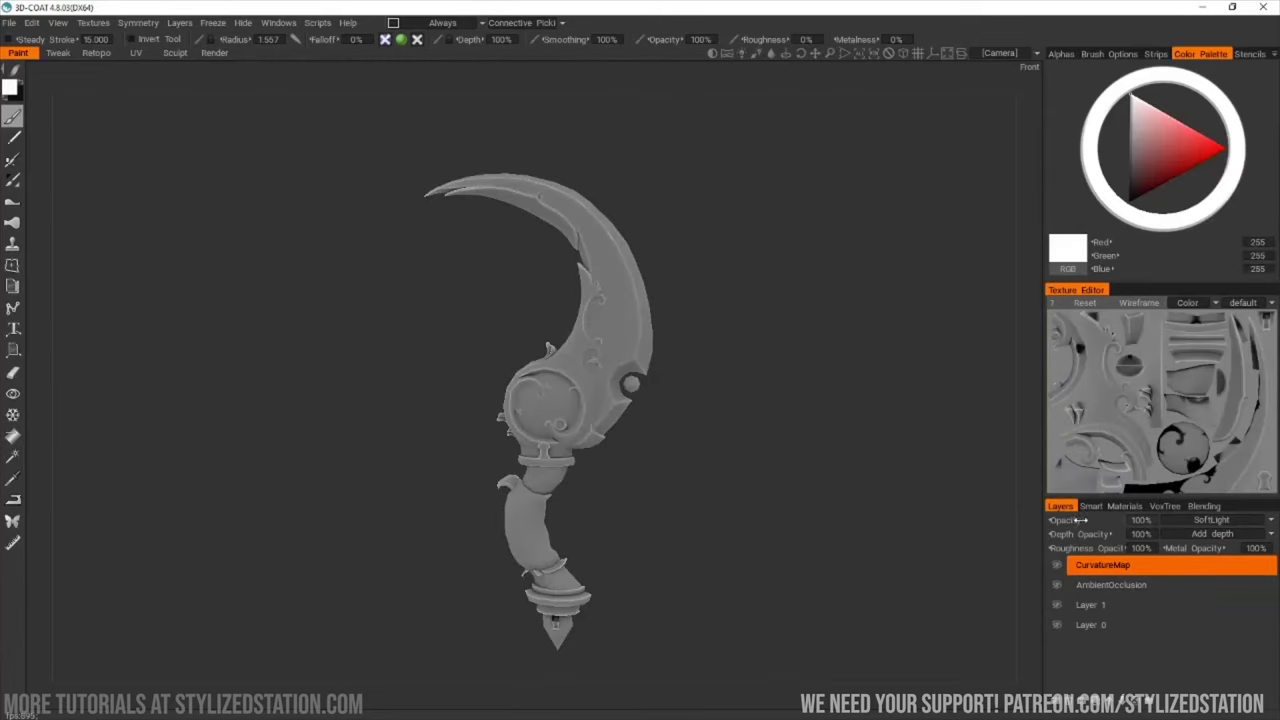
pyautogui.moveTo(1083, 521); pyautogui.dragTo(975, 516)
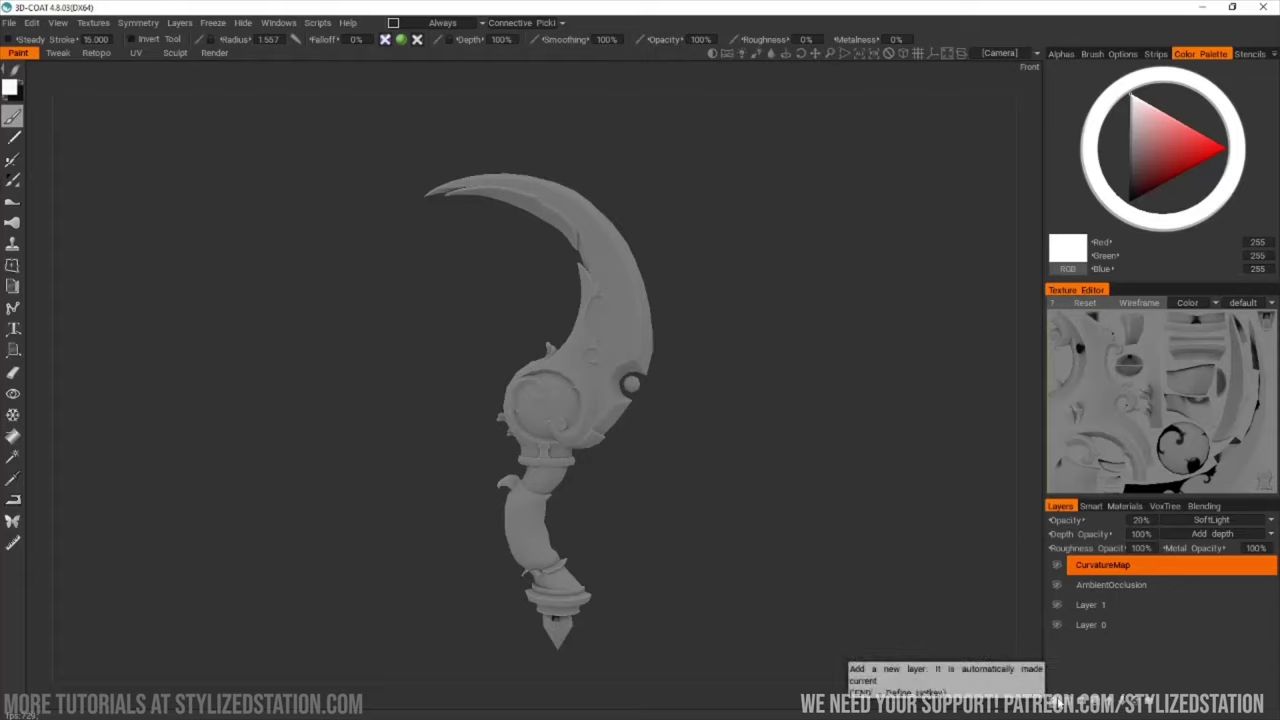
# - Add a new Layer 4 blended as Soft Light
pyautogui.click(1058, 702)
pyautogui.click(1252, 520)
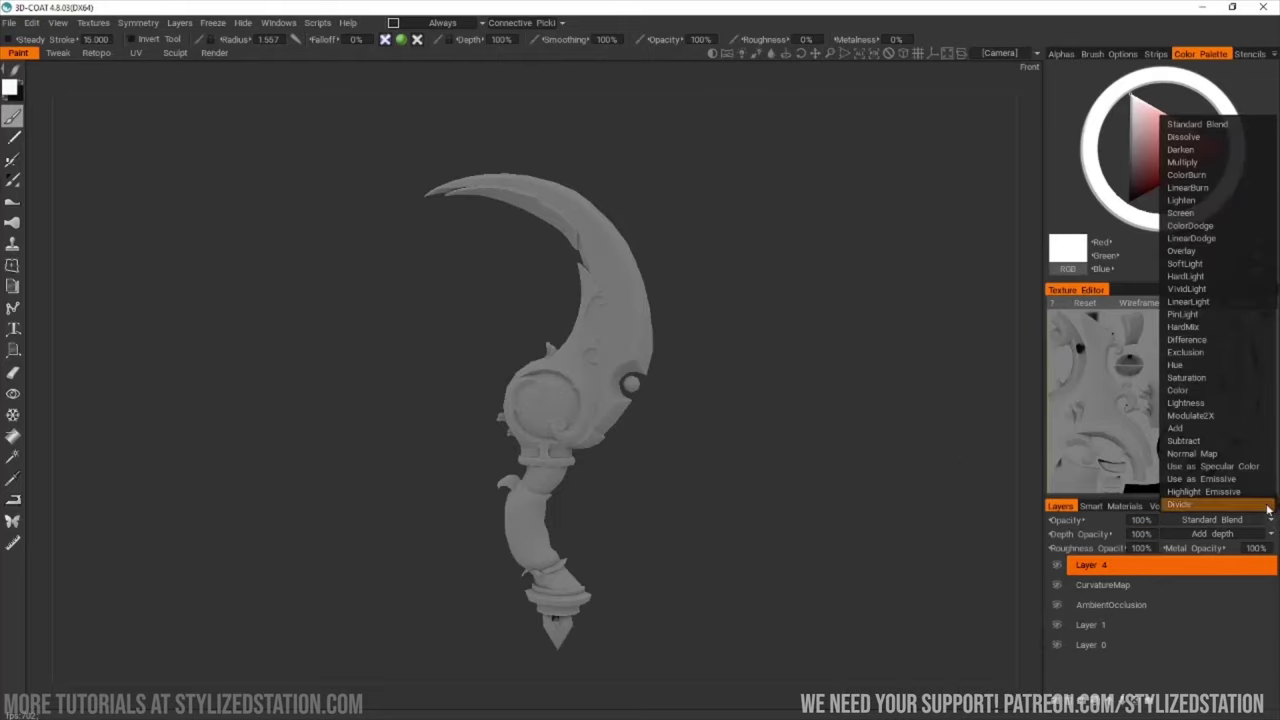
pyautogui.click(1208, 266)
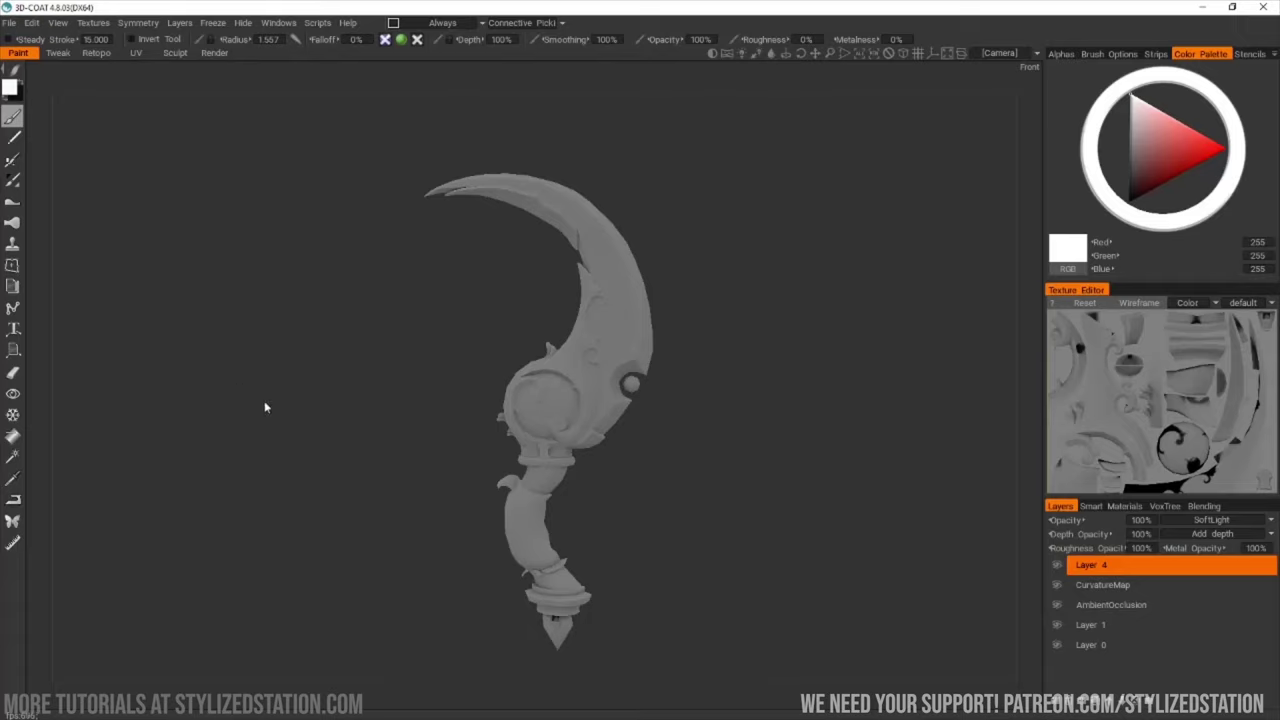
# - Fill all of Layer 4 with a vertical gradient along the scythe's length
pyautogui.click(12, 436)
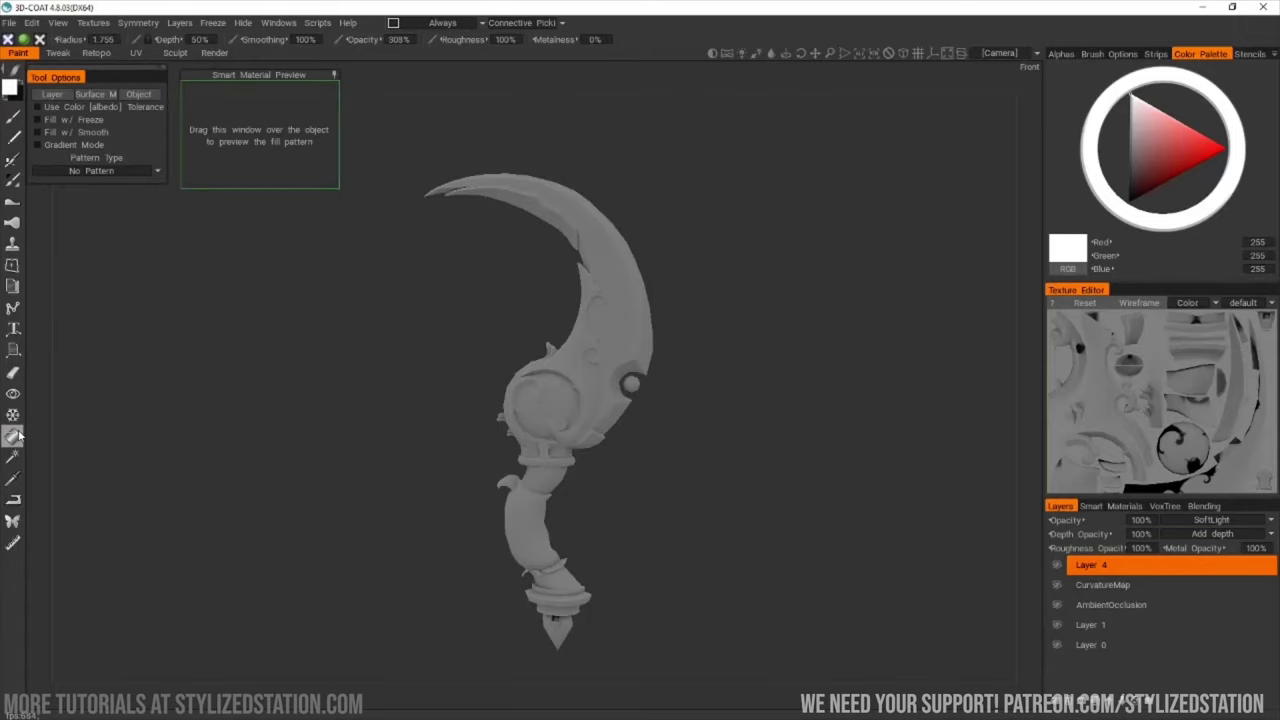
pyautogui.click(40, 144)
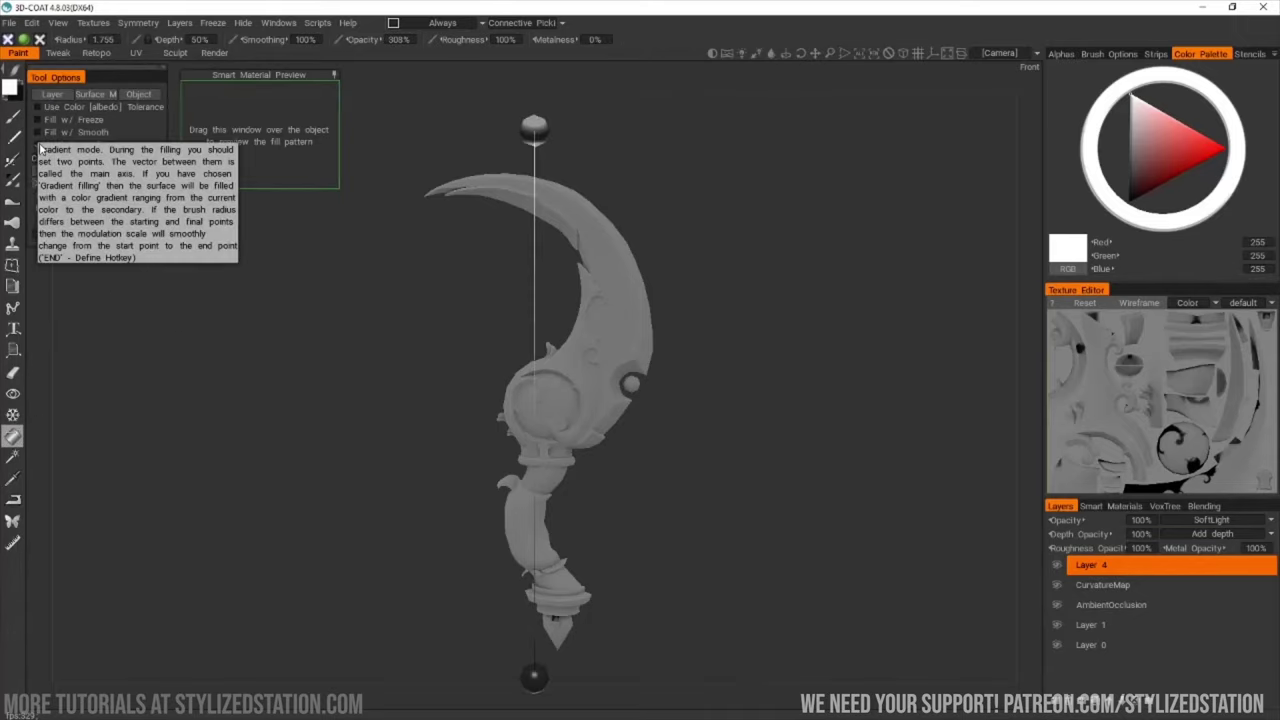
pyautogui.moveTo(300, 195); pyautogui.dragTo(362, 215)
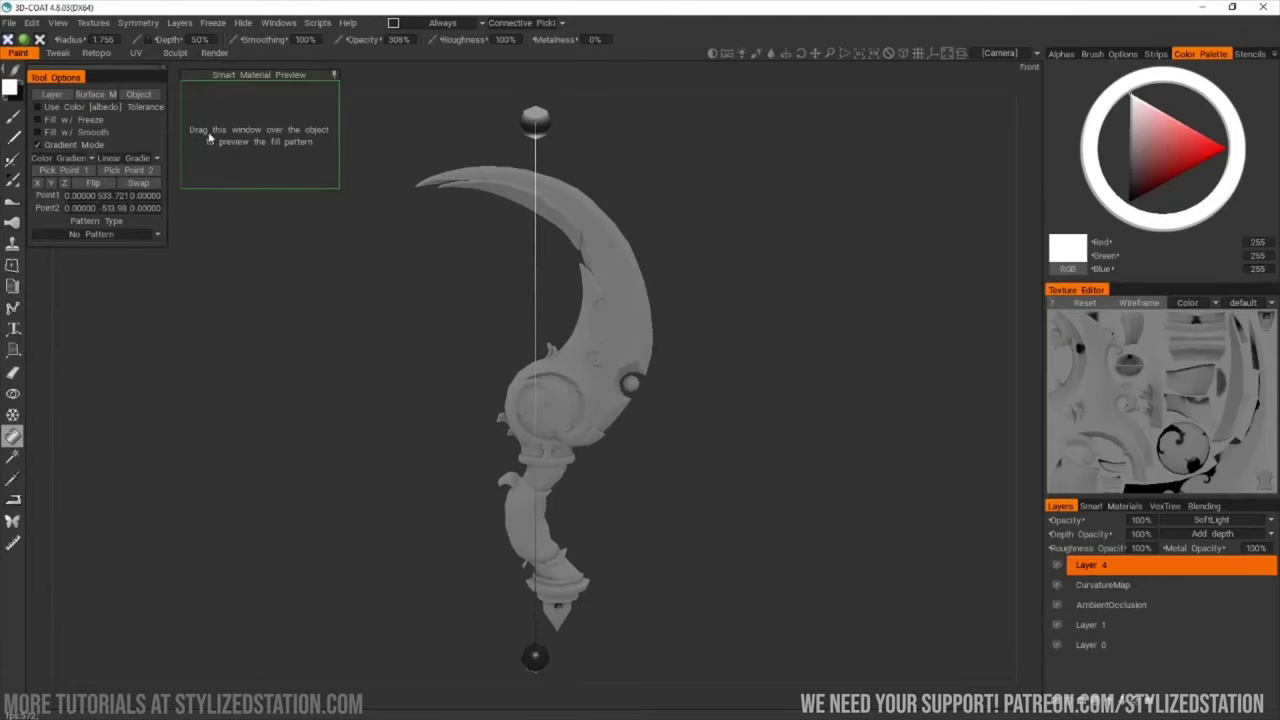
pyautogui.click(47, 95)
pyautogui.click(455, 406)
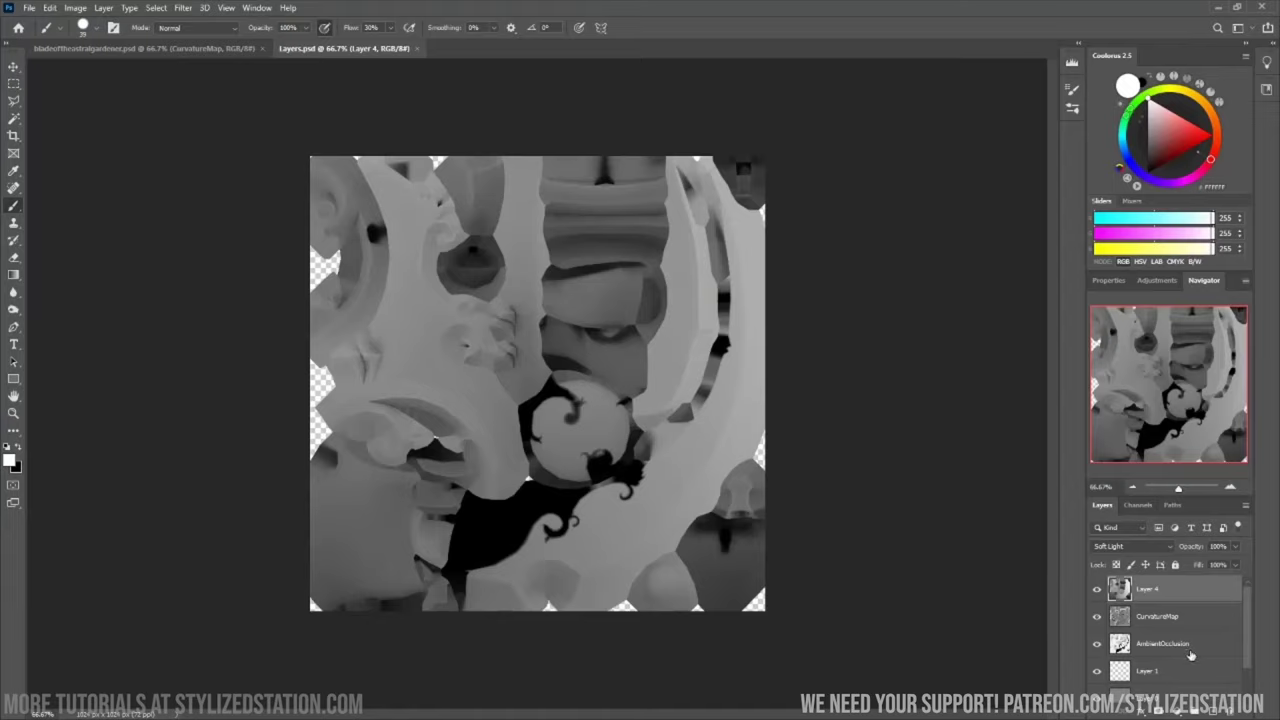
# - Colorize the AmbientOcclusion layer a cool purple with a Hue/Saturation adjustment
pyautogui.click(1190, 652)
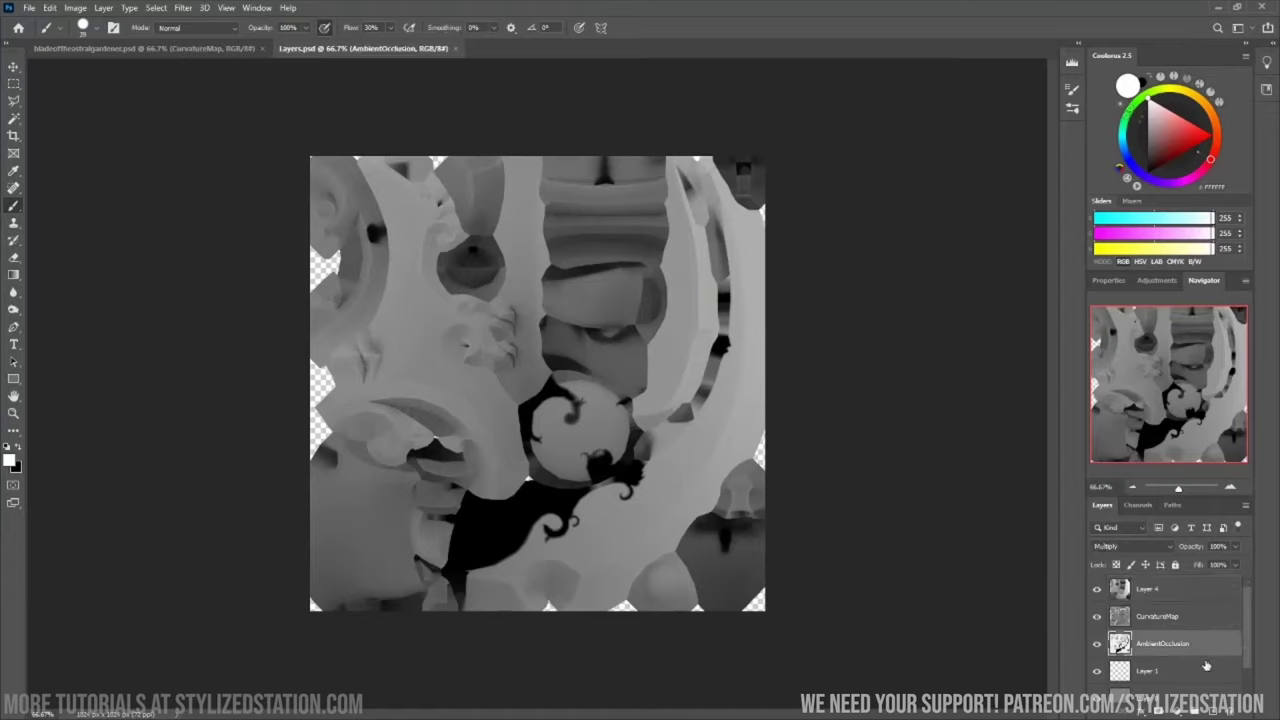
pyautogui.click(1162, 282)
pyautogui.click(1122, 334)
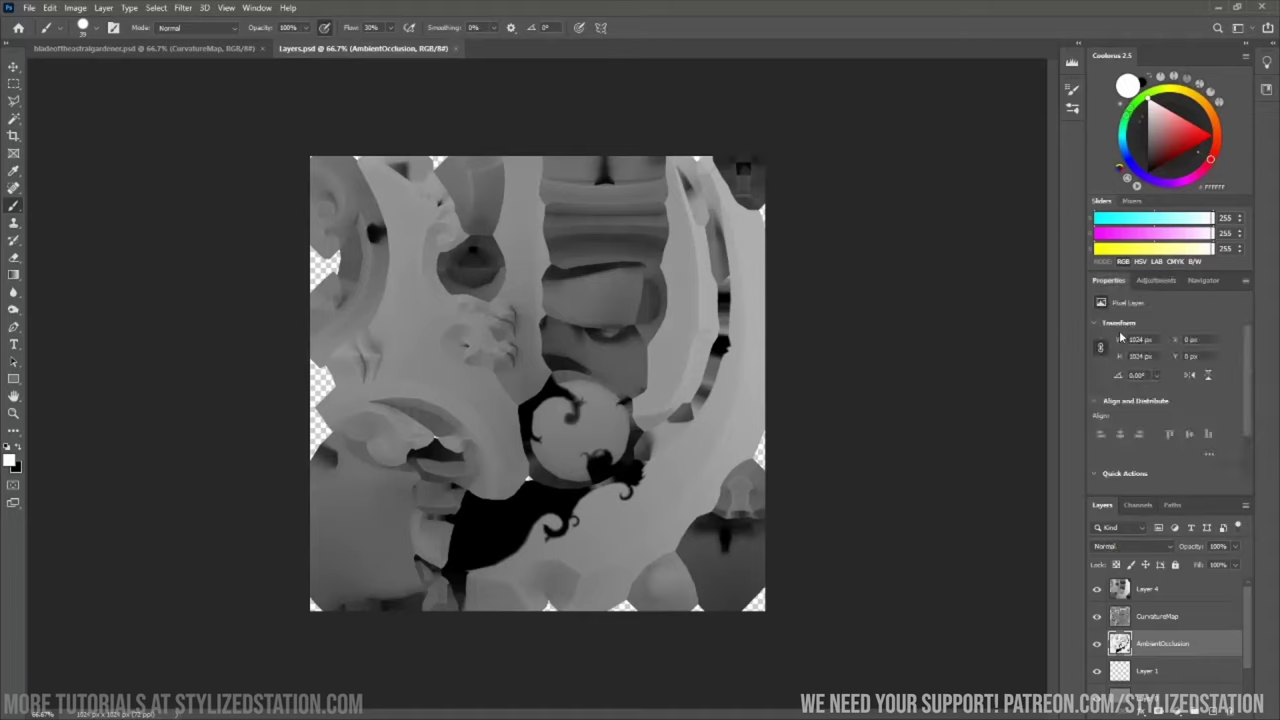
pyautogui.click(1163, 446)
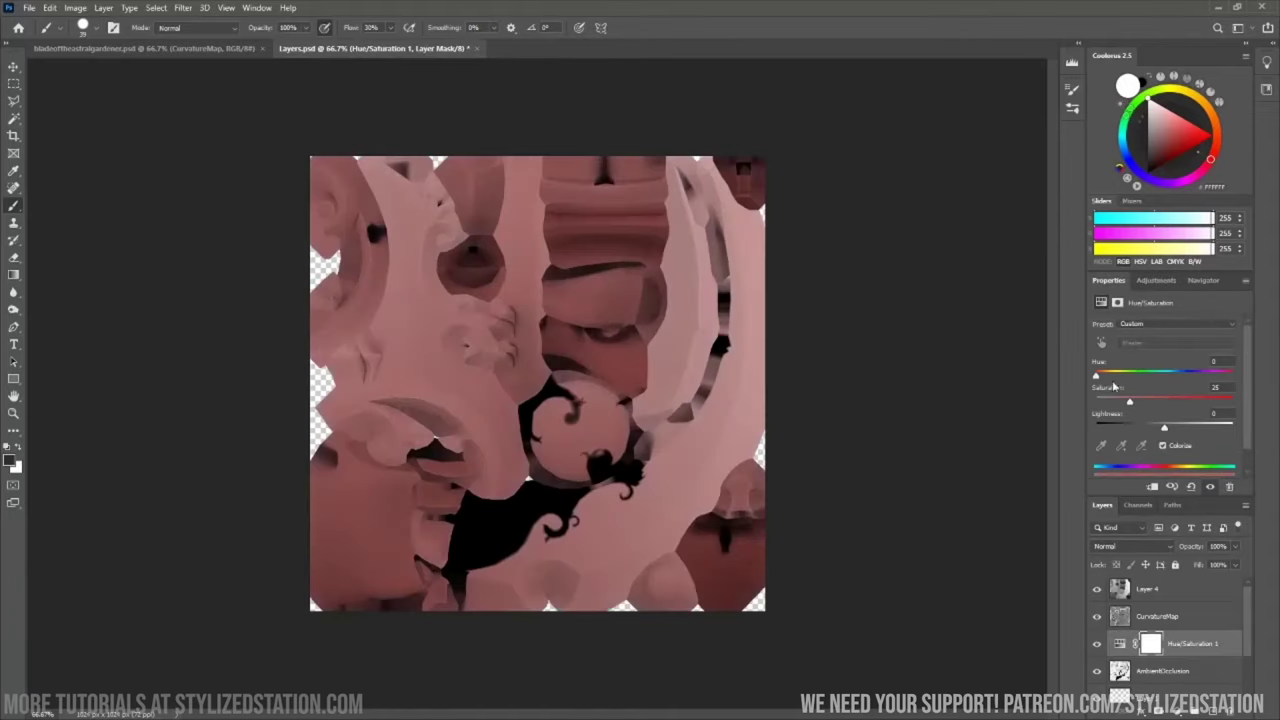
pyautogui.moveTo(1096, 376); pyautogui.dragTo(1200, 382)
pyautogui.press('Delete')
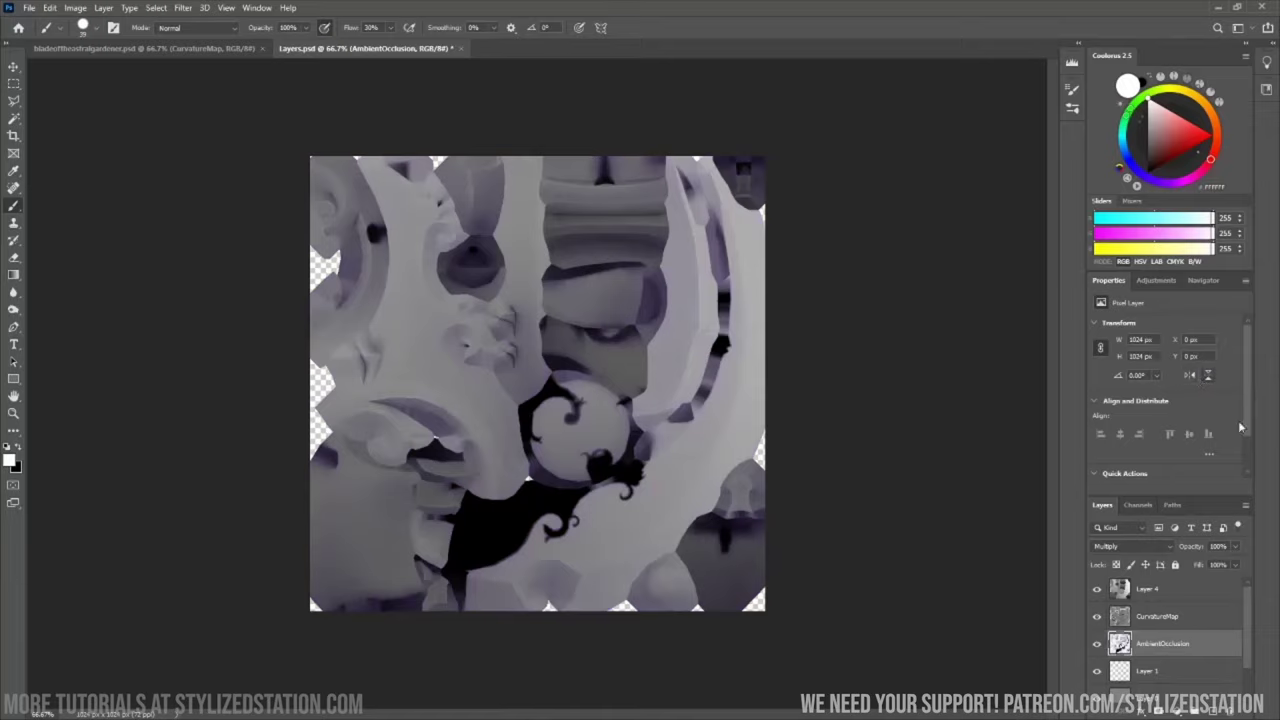
# - Colorize the CurvatureMap layer olive yellow and merge the adjustment down
pyautogui.click(1199, 617)
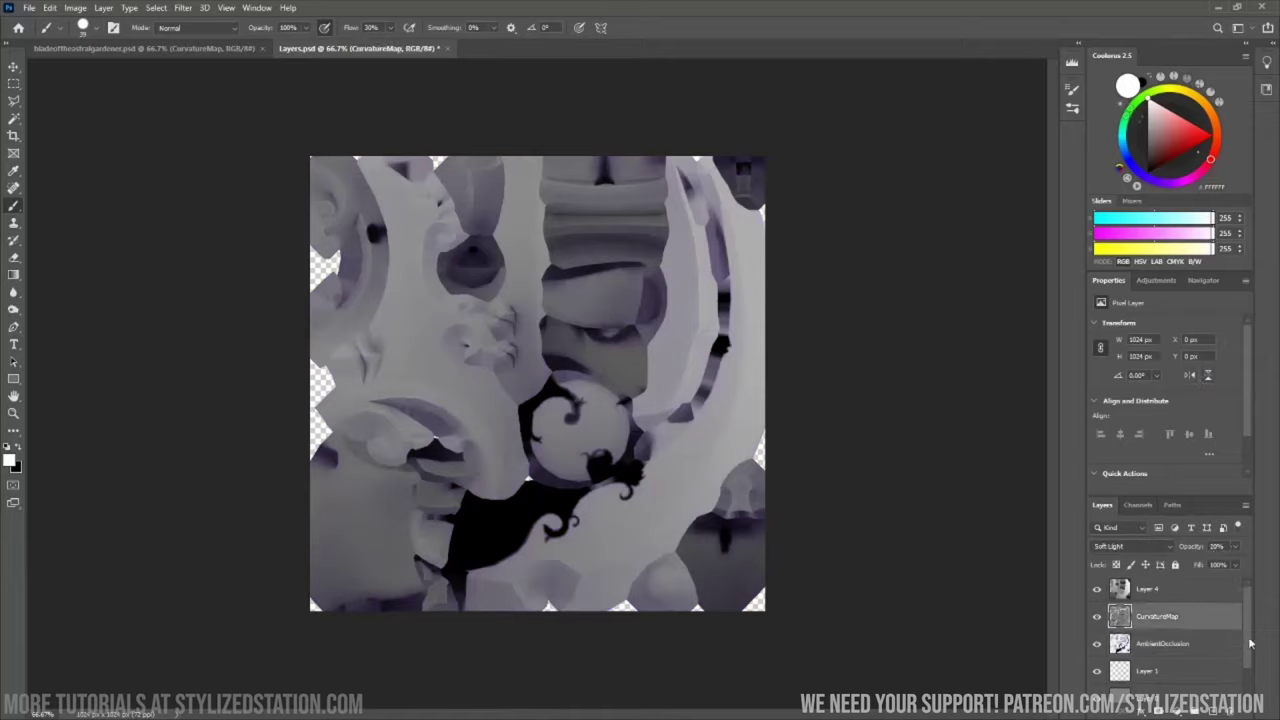
pyautogui.click(1156, 280)
pyautogui.click(1171, 311)
pyautogui.click(1162, 445)
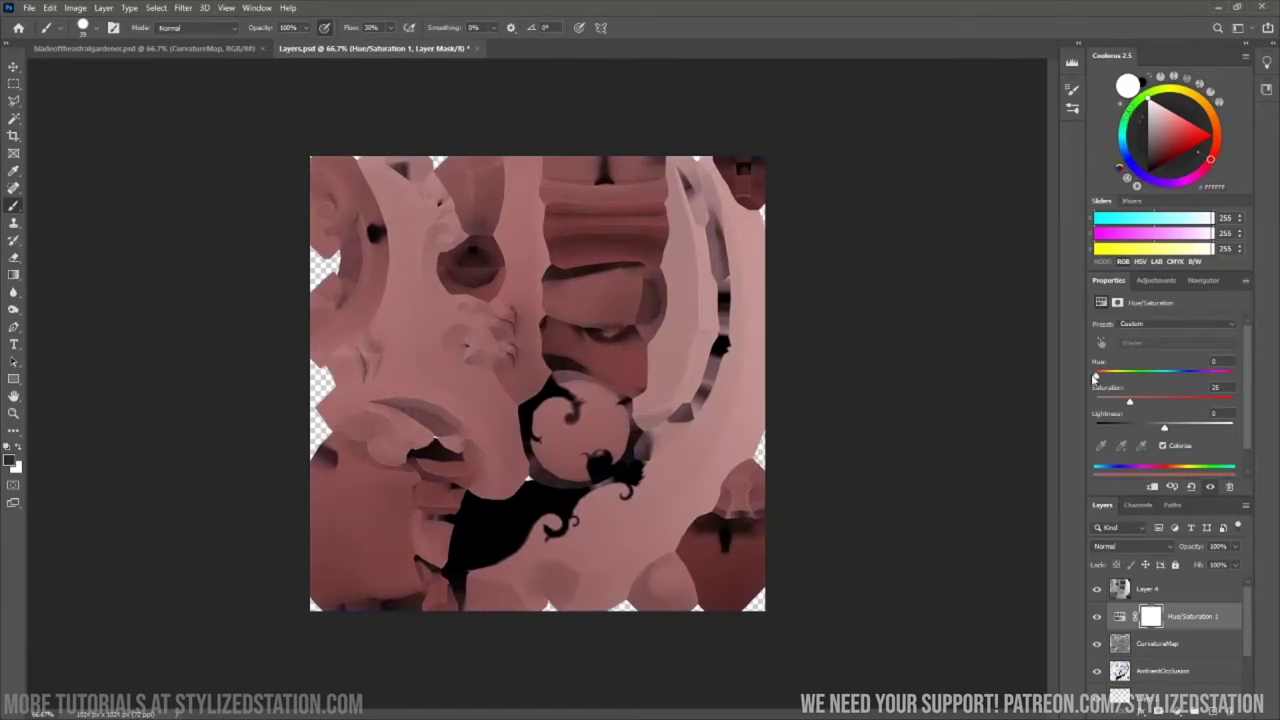
pyautogui.moveTo(1096, 376); pyautogui.dragTo(1118, 377)
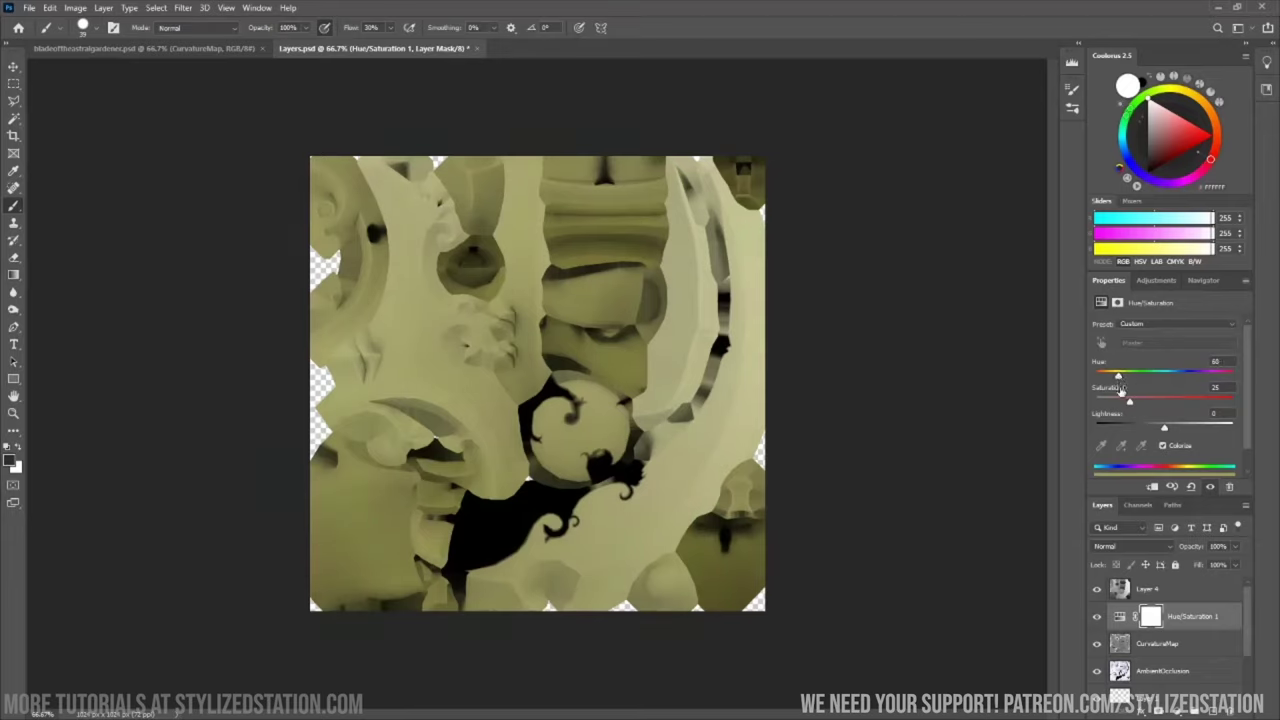
pyautogui.hotkey('ctrl', 'e')
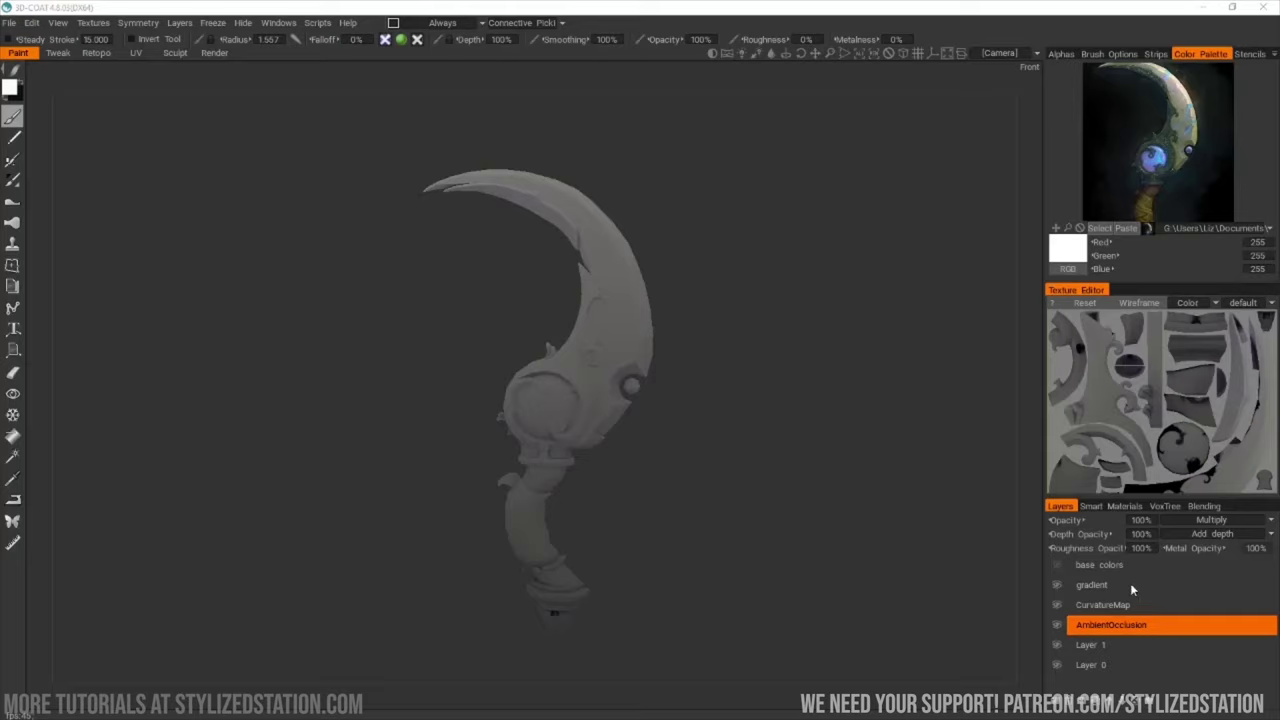
# - Show the base colors layer, inspect the scythe's flat paint, and also select CurvatureMap
pyautogui.click(1057, 565)
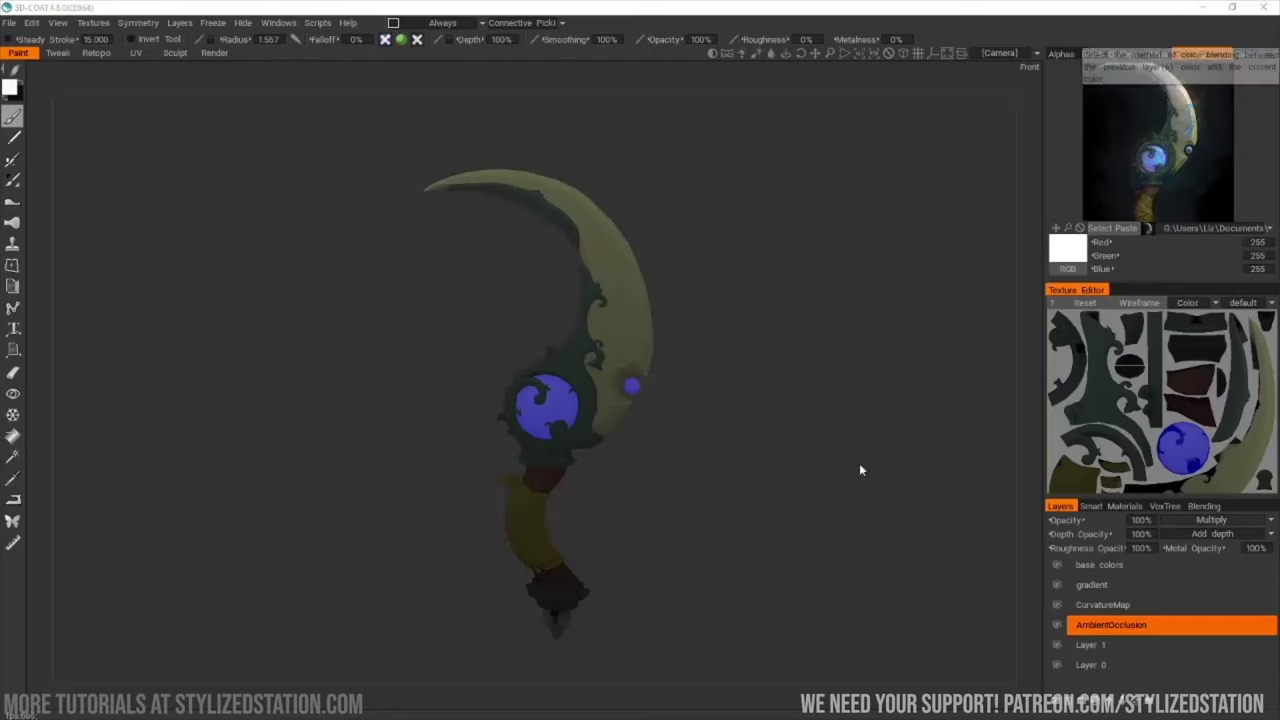
pyautogui.moveTo(764, 457)
pyautogui.mouseDown()
pyautogui.moveTo(449, 460)
pyautogui.moveTo(466, 457)
pyautogui.moveTo(423, 443)
pyautogui.moveTo(806, 457)
pyautogui.moveTo(891, 443)
pyautogui.moveTo(783, 449)
pyautogui.mouseUp()
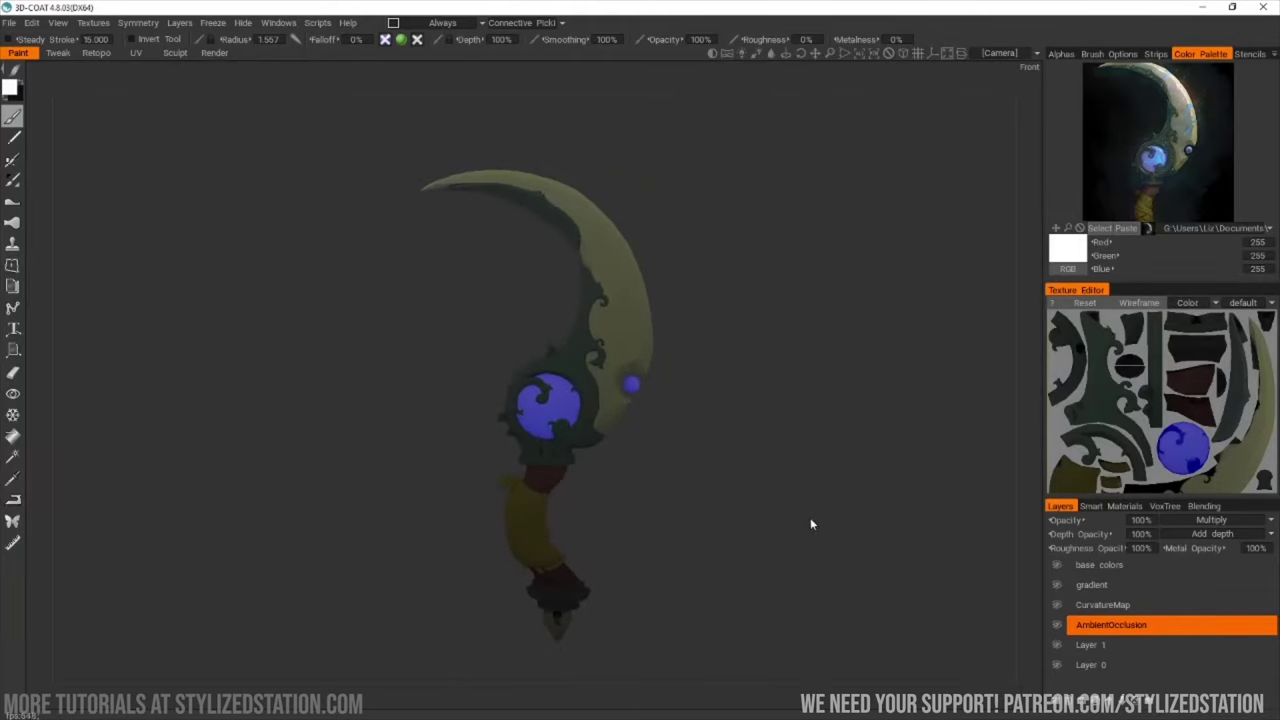
pyautogui.moveTo(817, 527)
pyautogui.mouseDown()
pyautogui.moveTo(785, 525)
pyautogui.moveTo(787, 537)
pyautogui.moveTo(803, 532)
pyautogui.mouseUp()
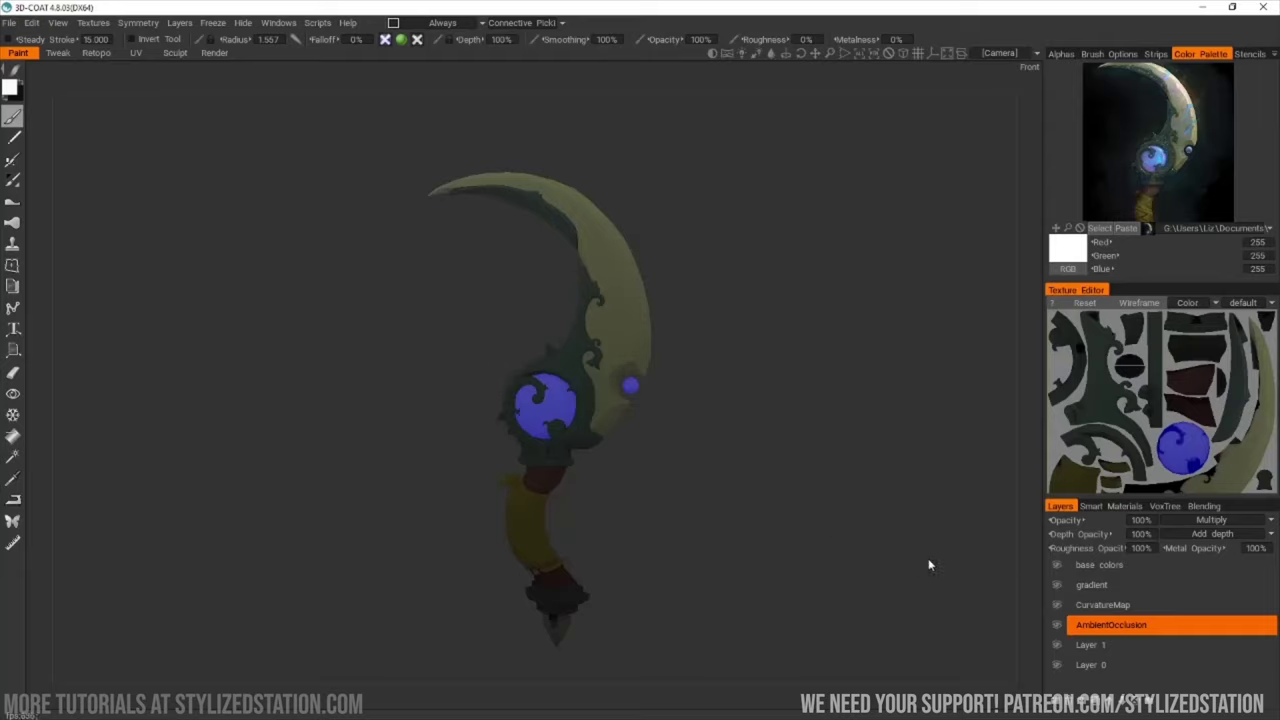
pyautogui.keyDown('ctrl'); pyautogui.click(1150, 605); pyautogui.keyUp('ctrl')
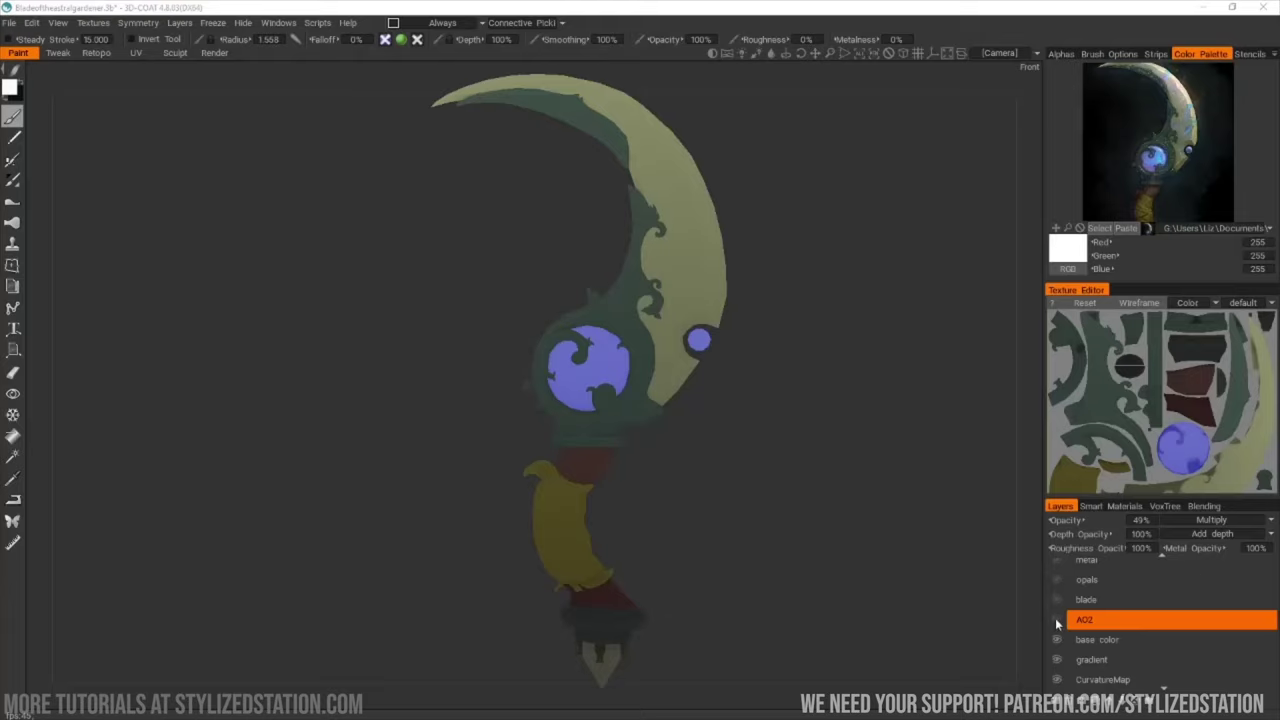
# - Make the AO2 layer visible and check the occlusion-darkened base colours on the scythe
pyautogui.click(1057, 620)
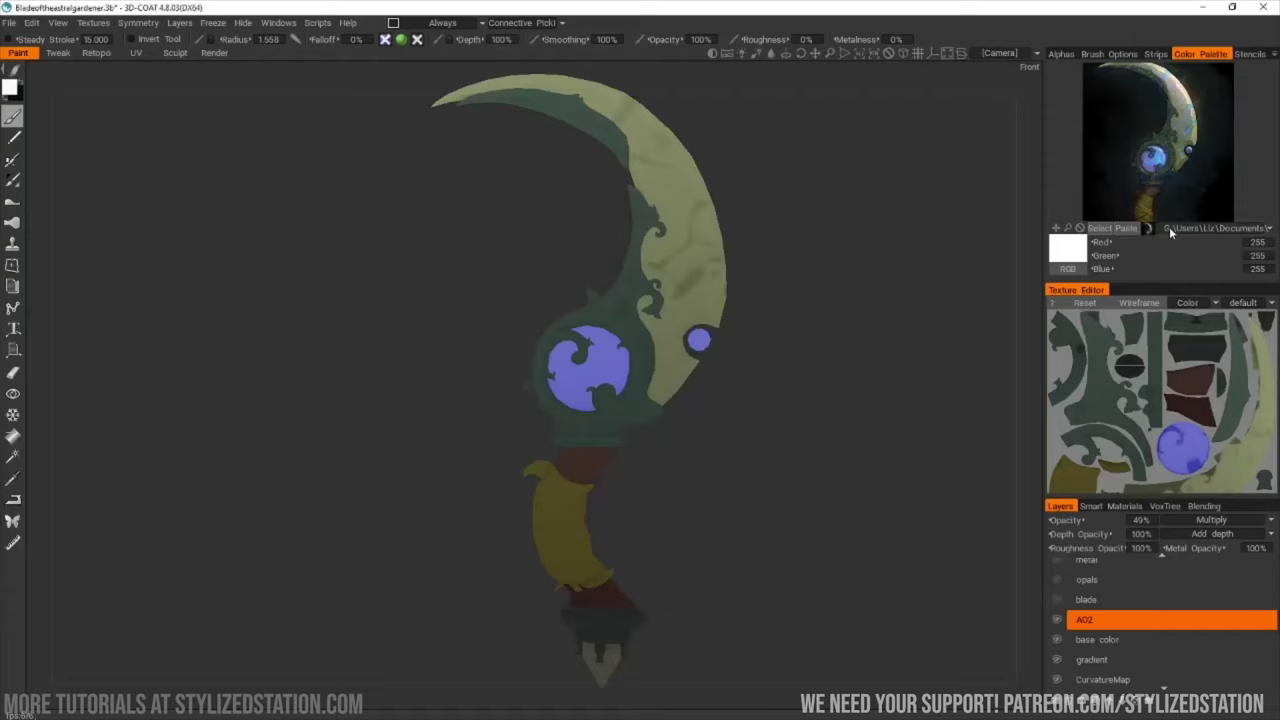
pyautogui.moveTo(968, 496)
pyautogui.mouseDown()
pyautogui.moveTo(934, 486)
pyautogui.moveTo(871, 497)
pyautogui.moveTo(972, 500)
pyautogui.mouseUp()
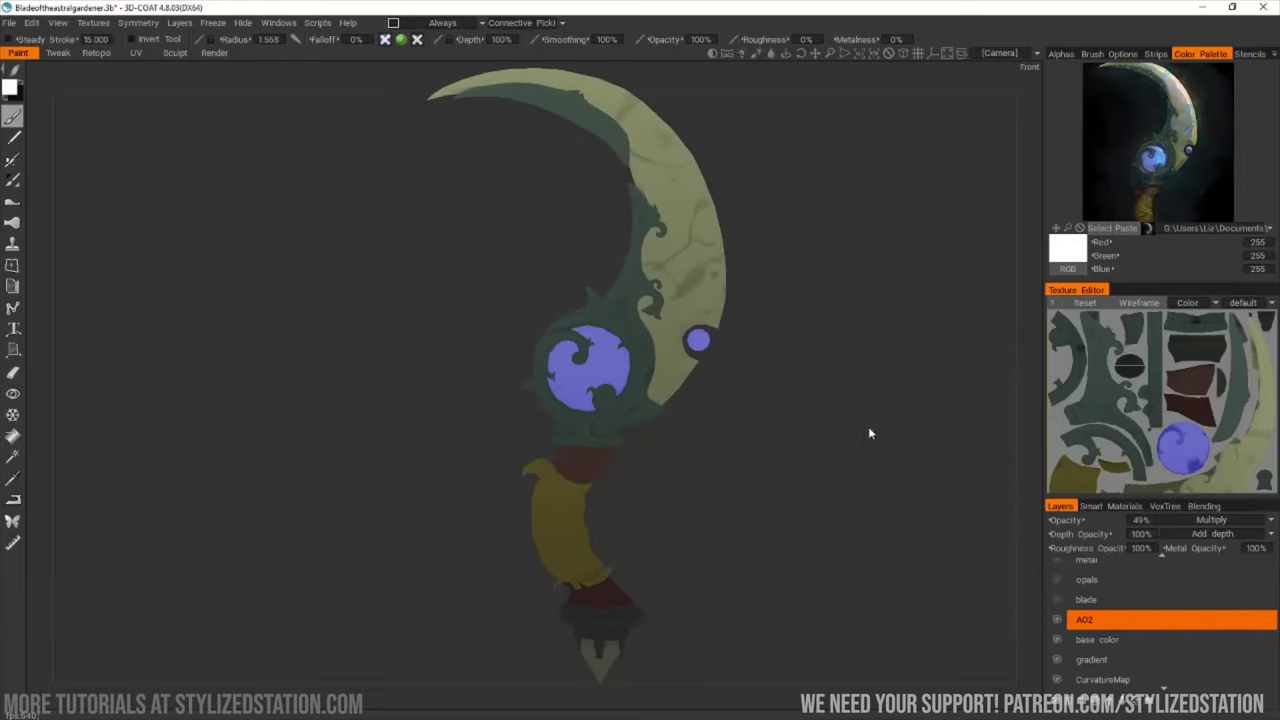
pyautogui.moveTo(825, 393); pyautogui.dragTo(844, 434)
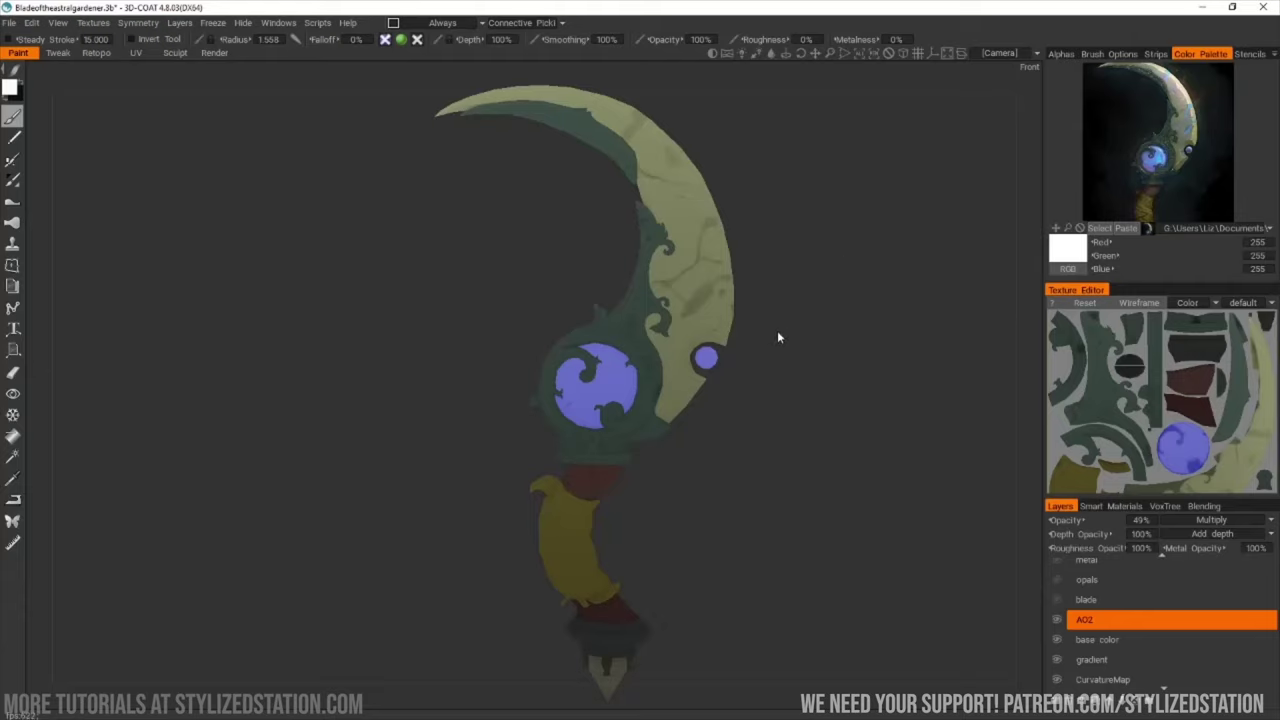
pyautogui.keyDown('ctrl'); pyautogui.click(1120, 599); pyautogui.keyUp('ctrl')
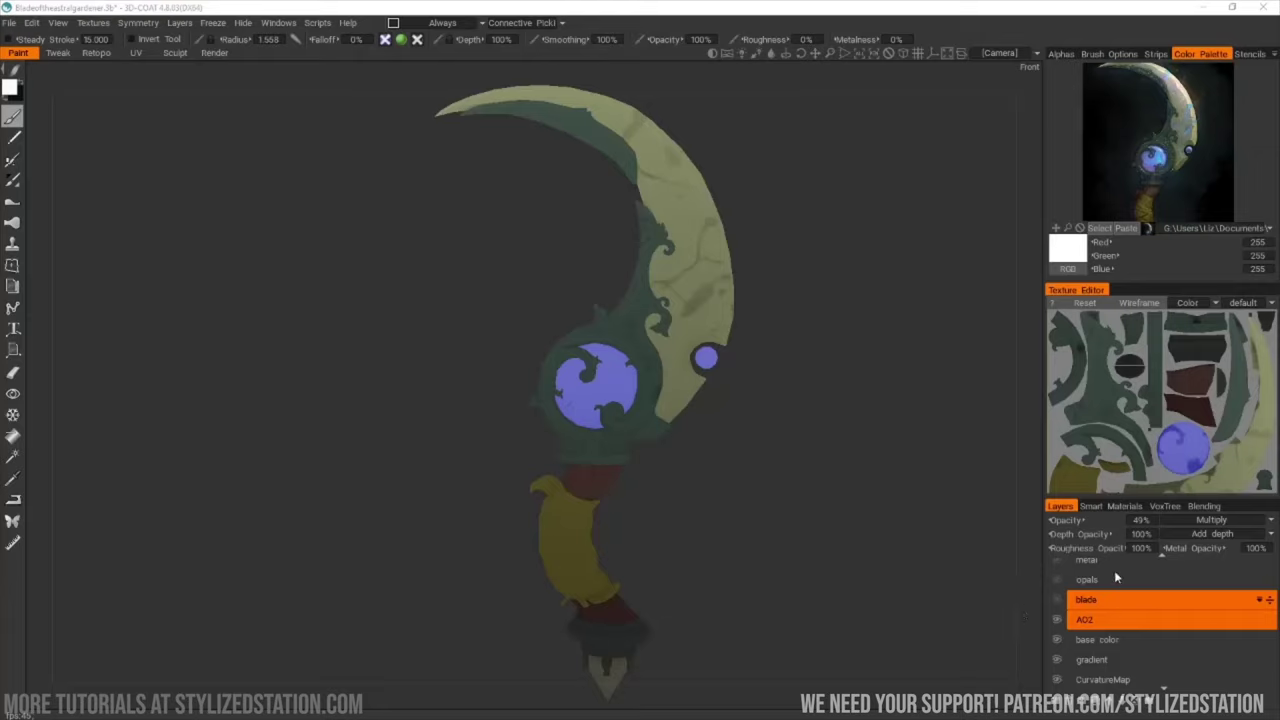
pyautogui.scroll(2, 1148, 602)
pyautogui.click(1141, 624)
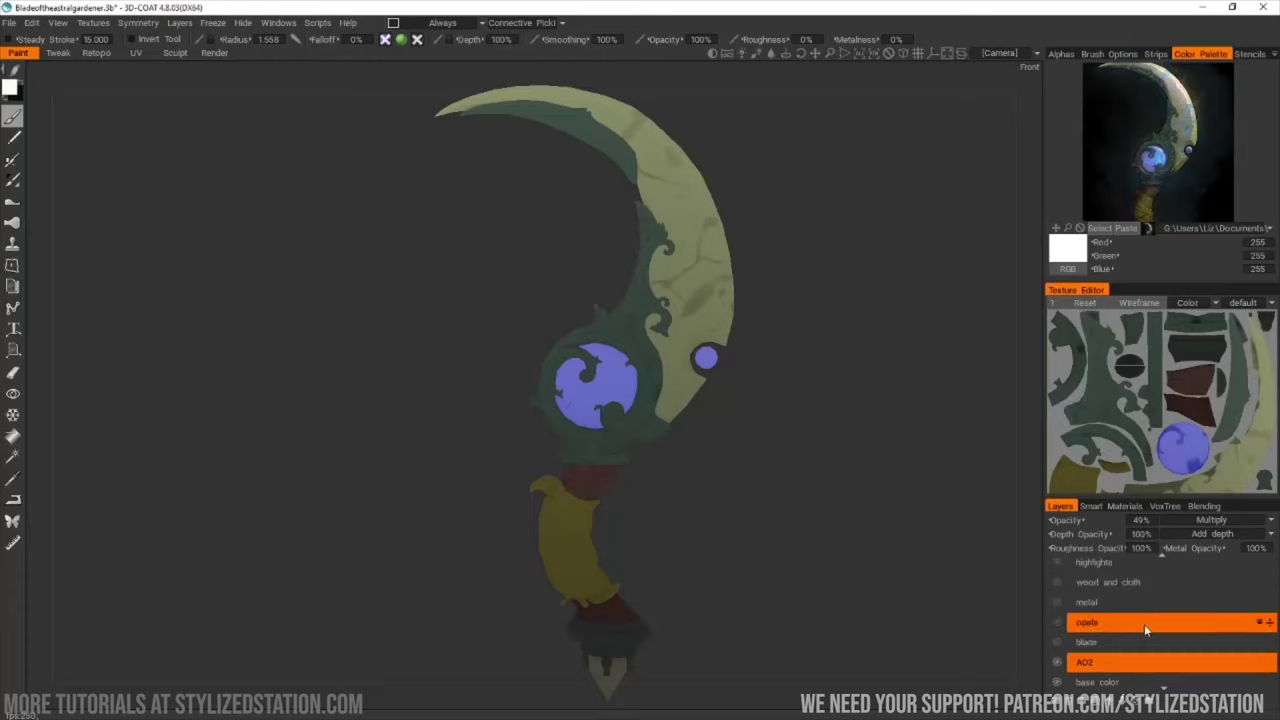
pyautogui.click(1138, 588)
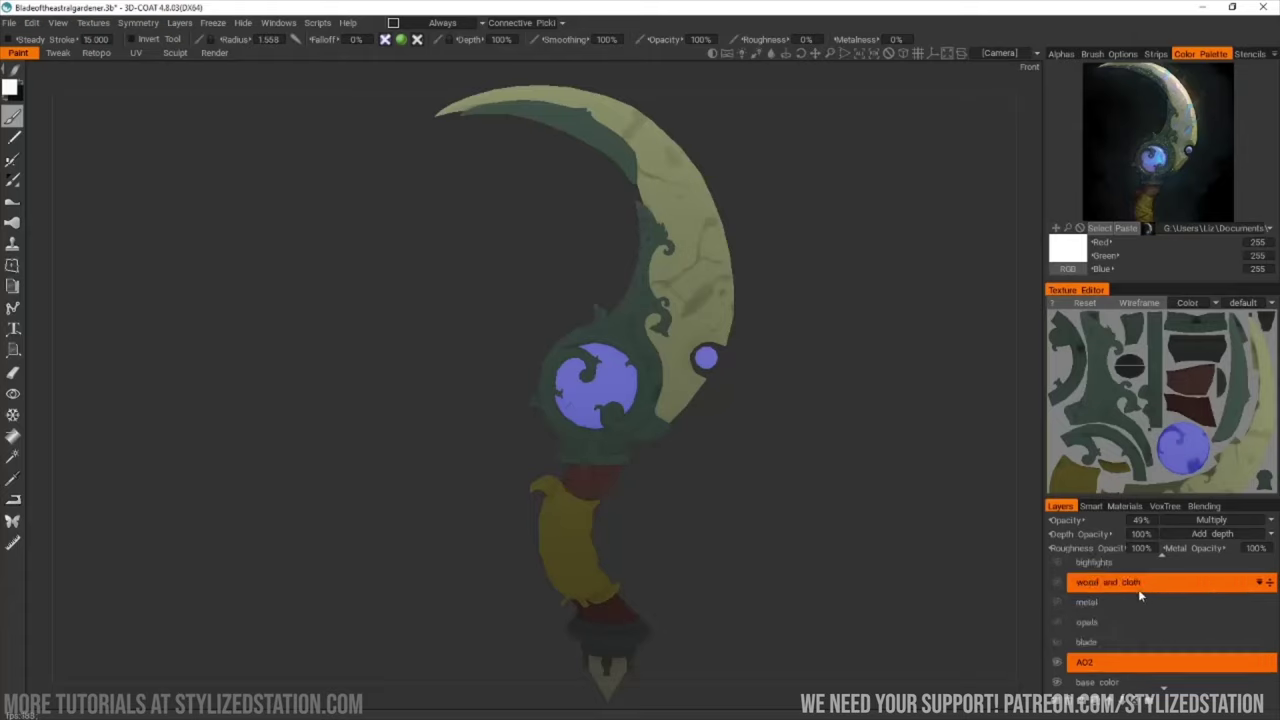
pyautogui.scroll(2, 1157, 595)
pyautogui.click(1165, 605)
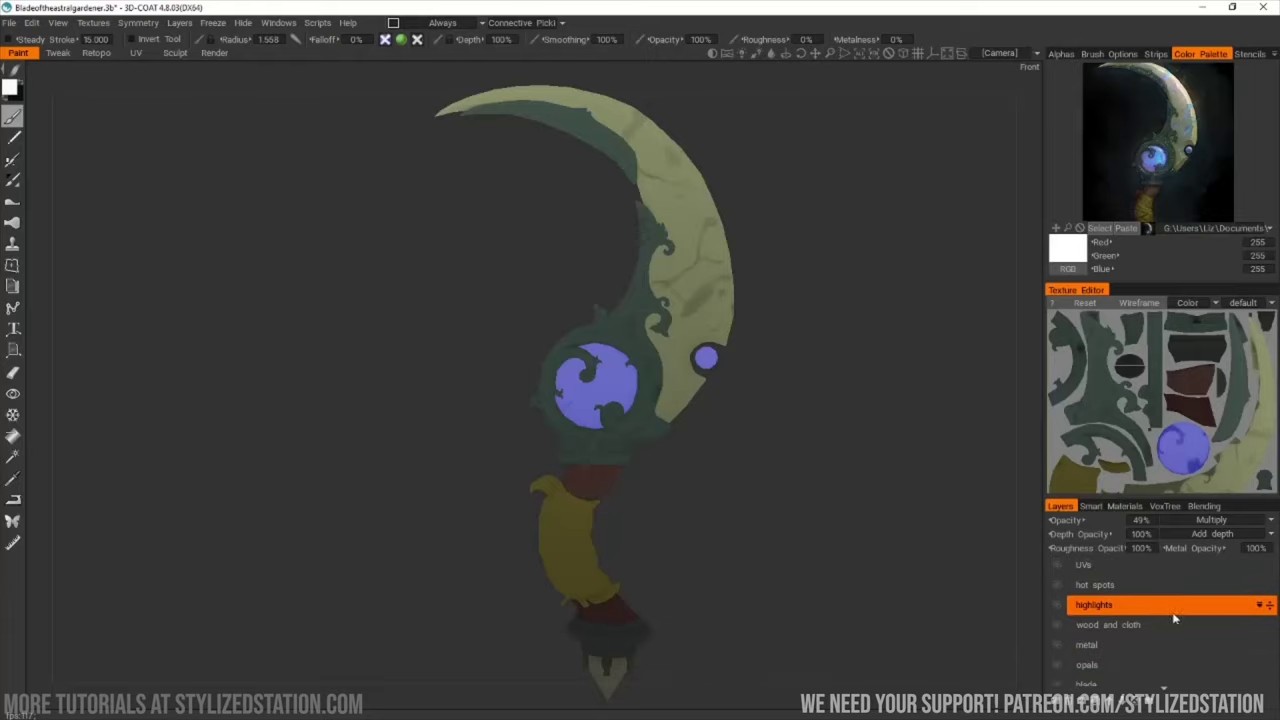
pyautogui.click(1203, 621)
pyautogui.click(1203, 606)
pyautogui.click(1205, 588)
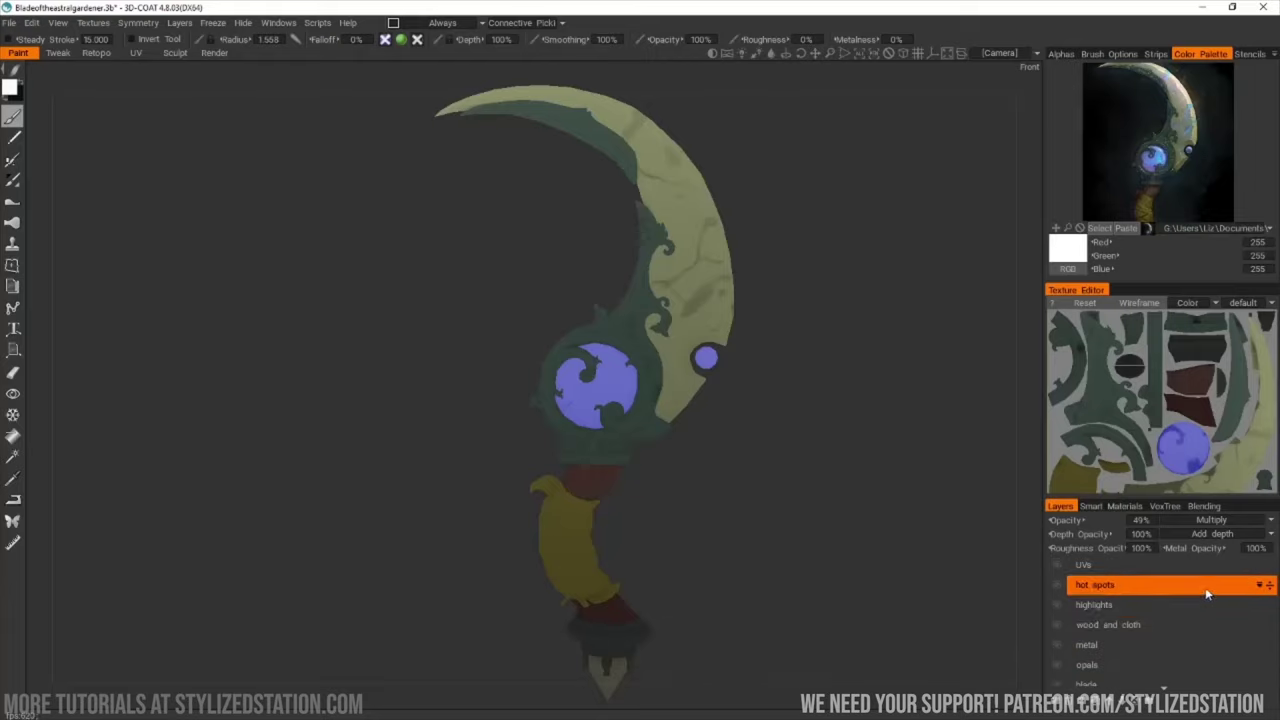
pyautogui.scroll(-2, 1205, 587)
pyautogui.click(1192, 612)
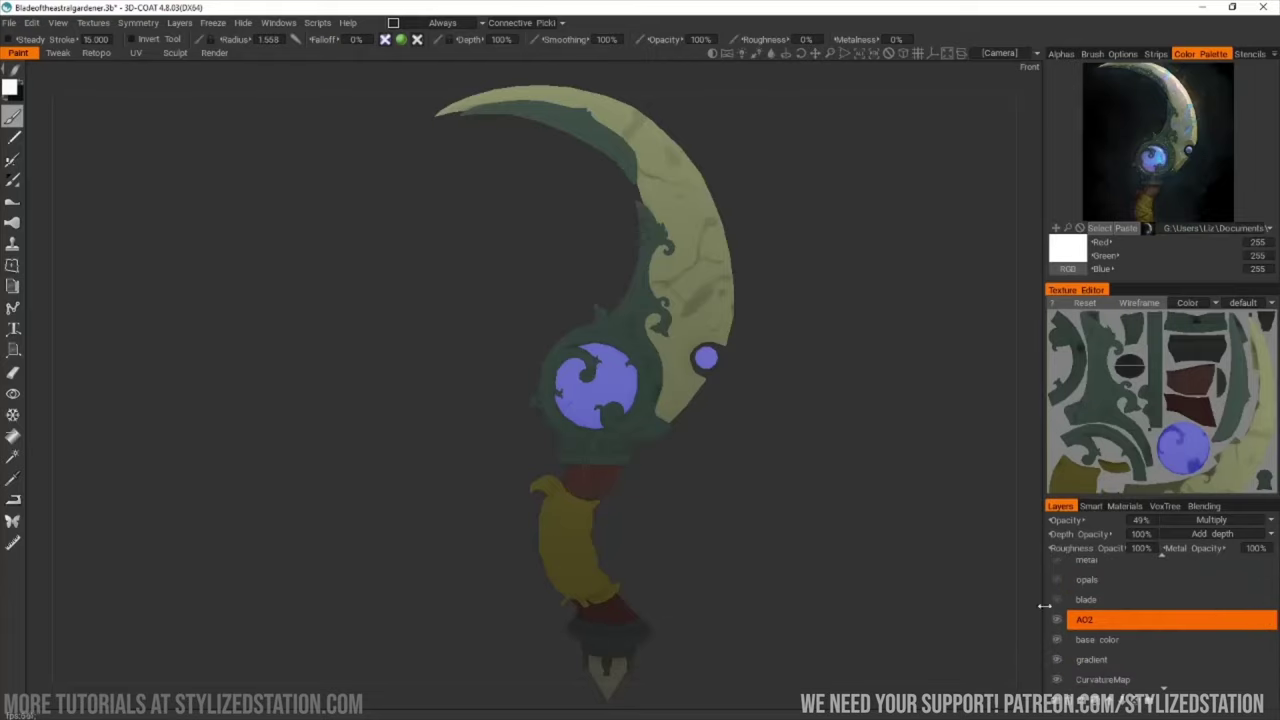
pyautogui.click(1078, 602)
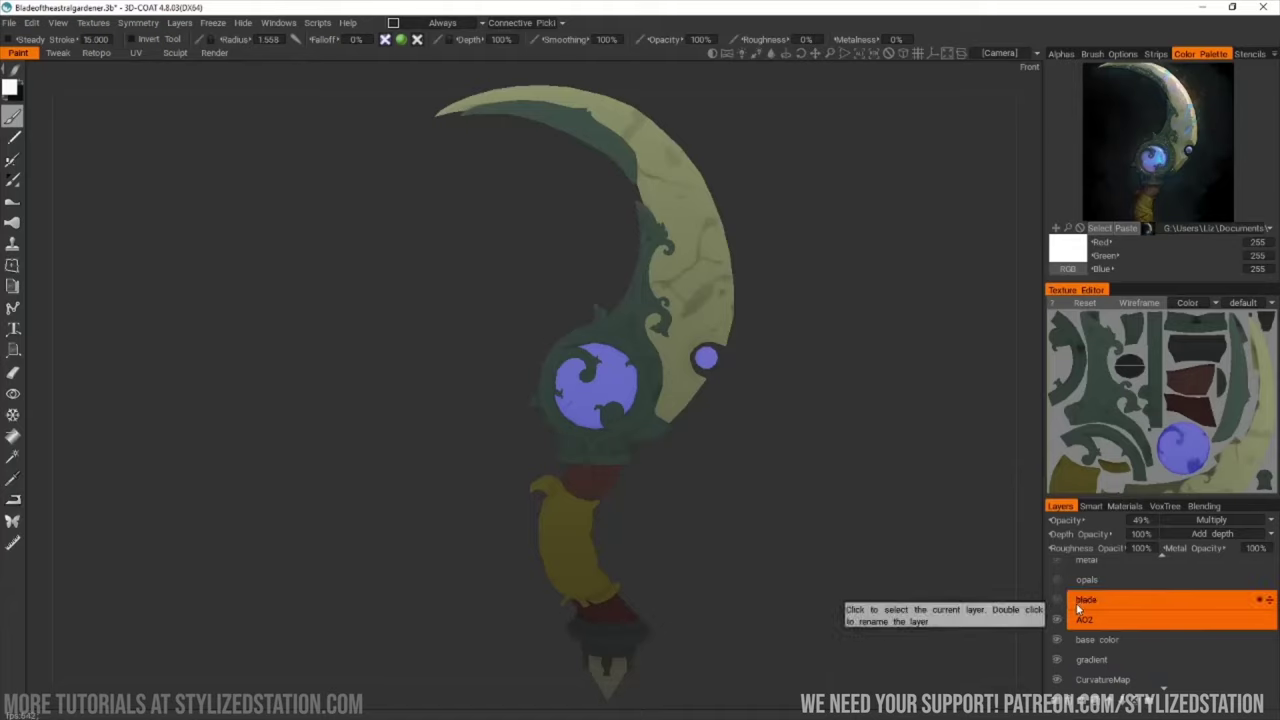
pyautogui.moveTo(1078, 608); pyautogui.dragTo(1015, 594)
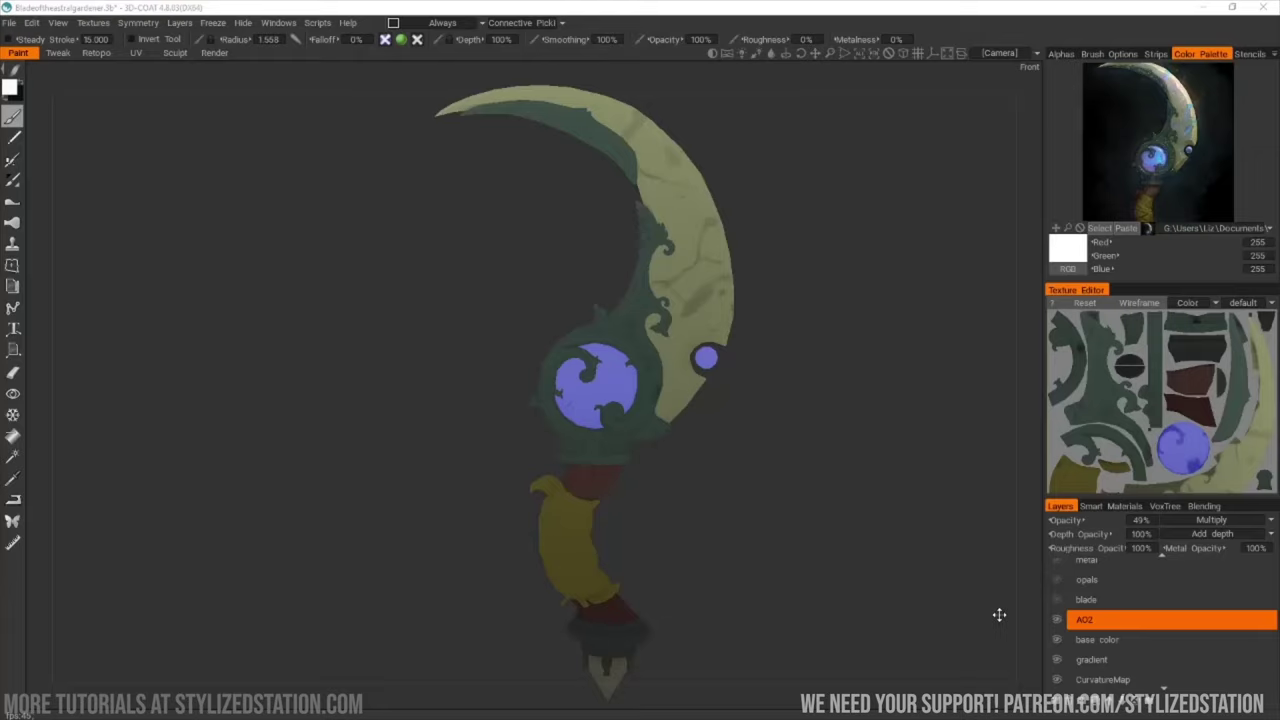
# - Make the opals layer visible so cyan opal streaks appear along the blade's cracks
pyautogui.click(1056, 582)
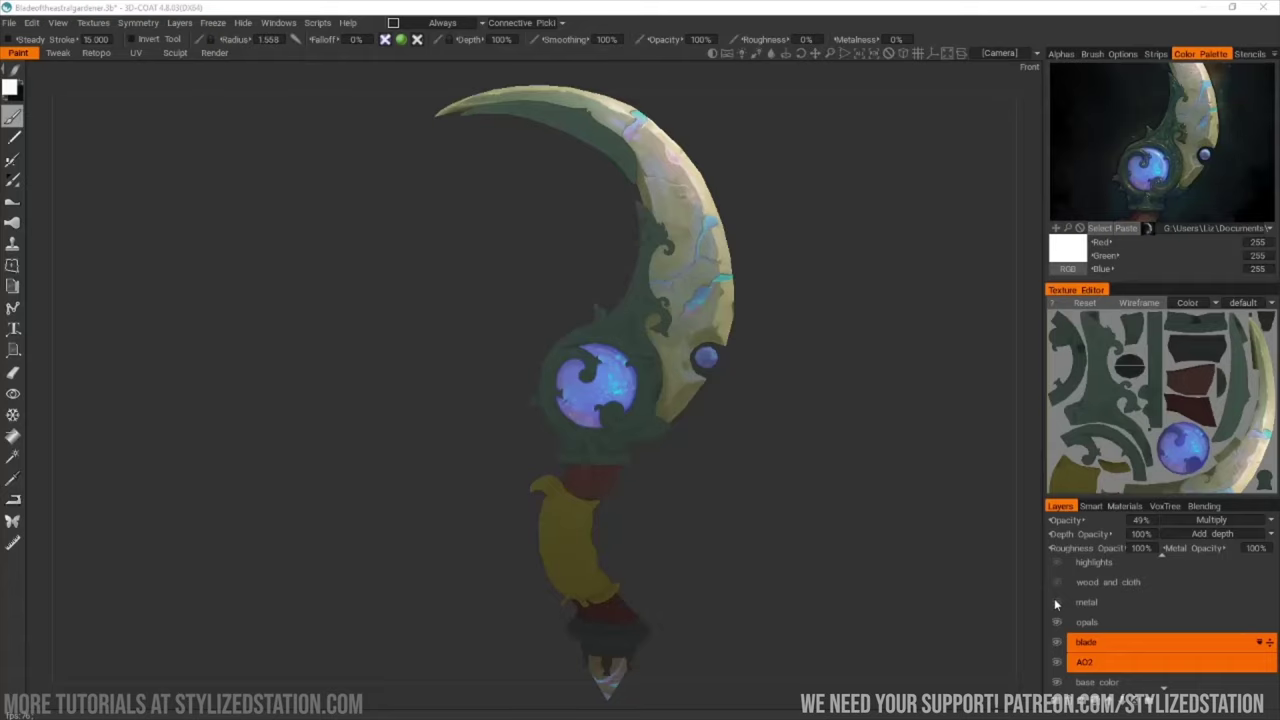
# - Turn on the metal layer, then zoom, pan and orbit to inspect the dark trim edge-on
pyautogui.click(1056, 601)
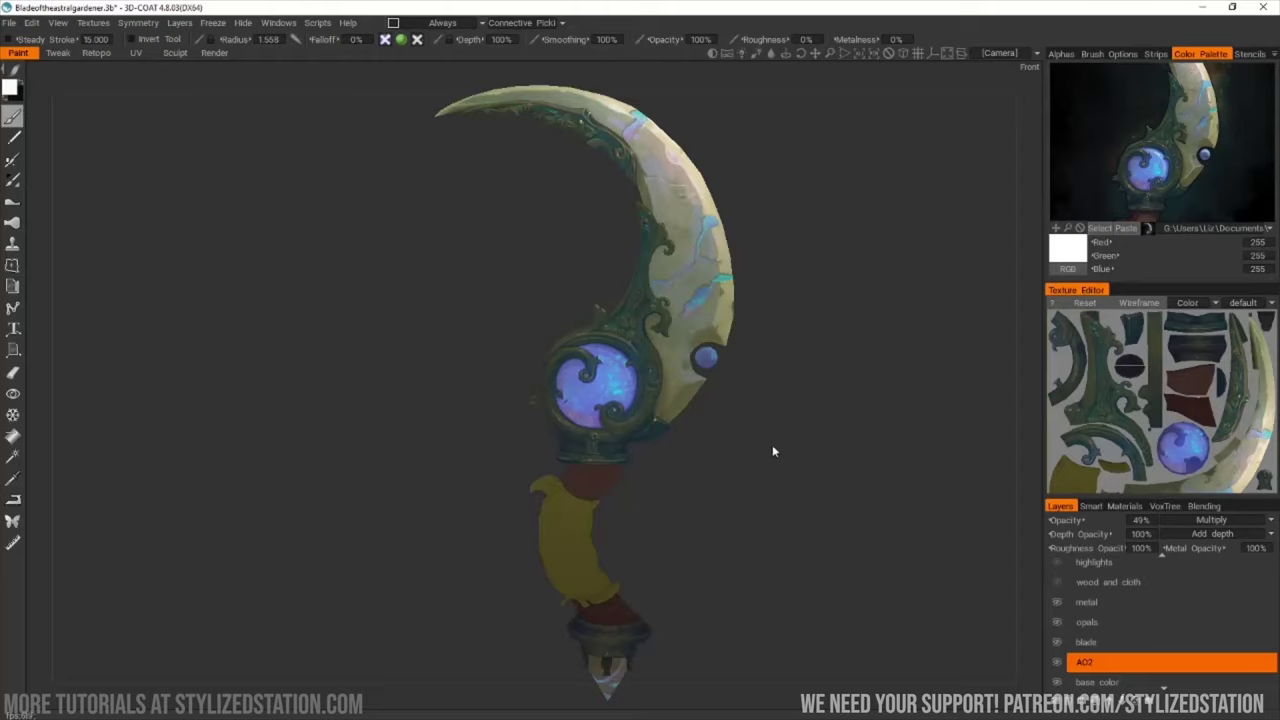
pyautogui.moveTo(892, 552); pyautogui.dragTo(894, 380, button='right')
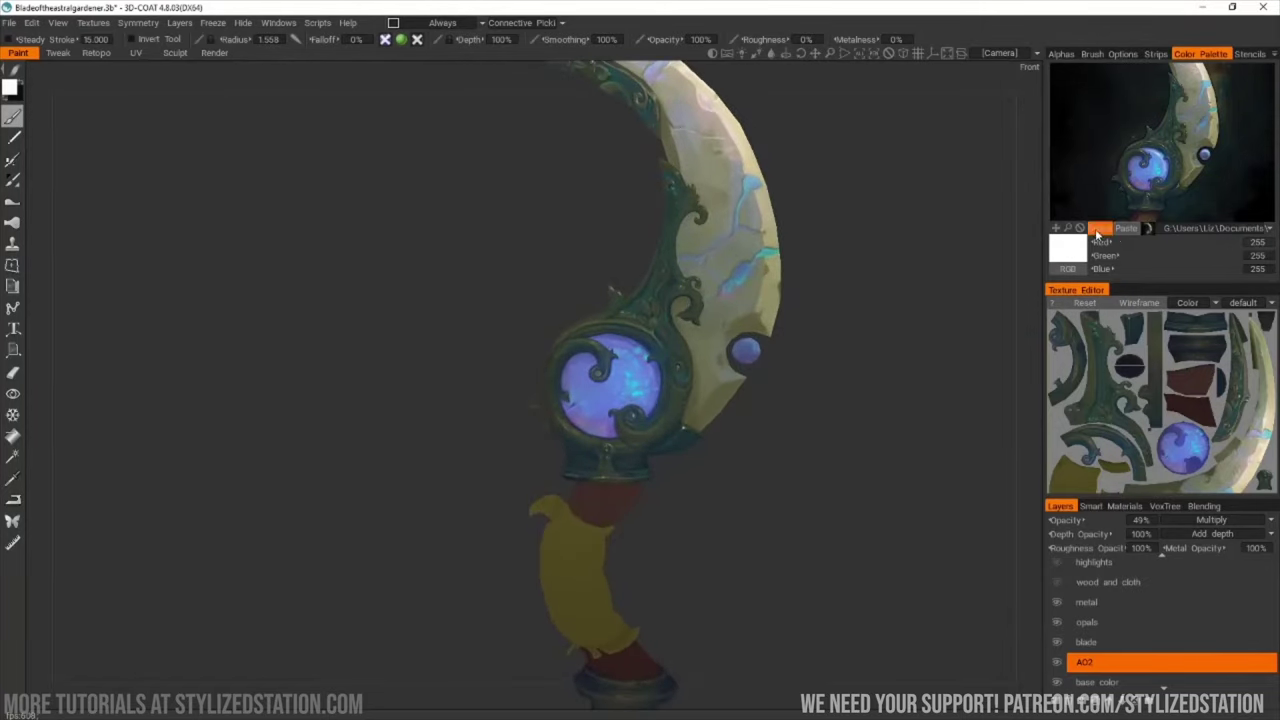
pyautogui.moveTo(920, 286); pyautogui.dragTo(941, 447, button='middle')
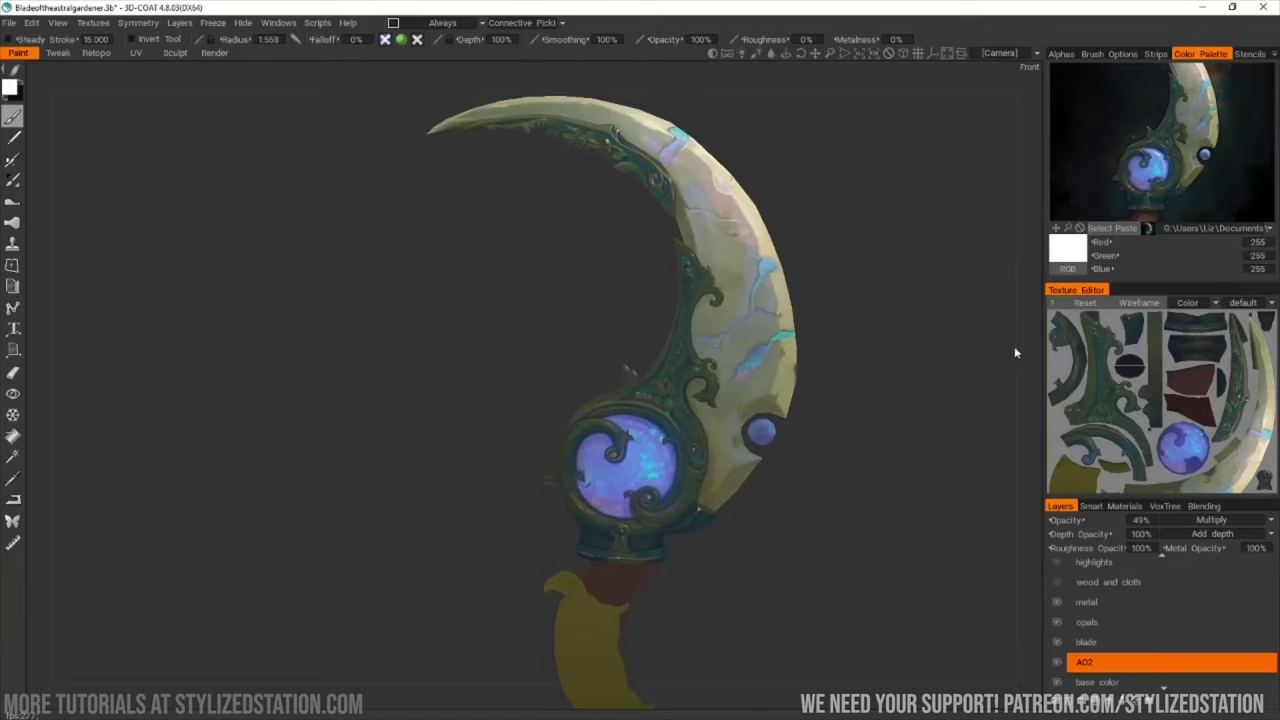
pyautogui.moveTo(994, 371)
pyautogui.mouseDown()
pyautogui.moveTo(934, 383)
pyautogui.moveTo(1011, 401)
pyautogui.mouseUp()
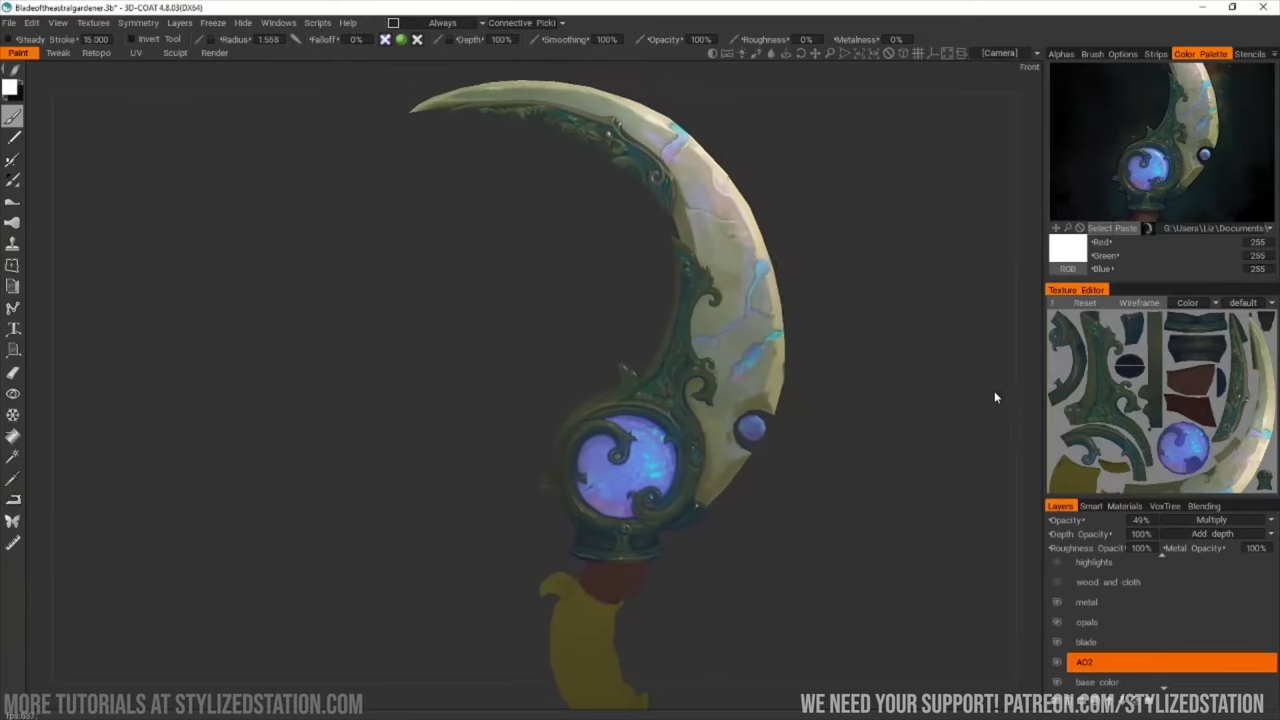
pyautogui.moveTo(837, 511); pyautogui.dragTo(909, 536)
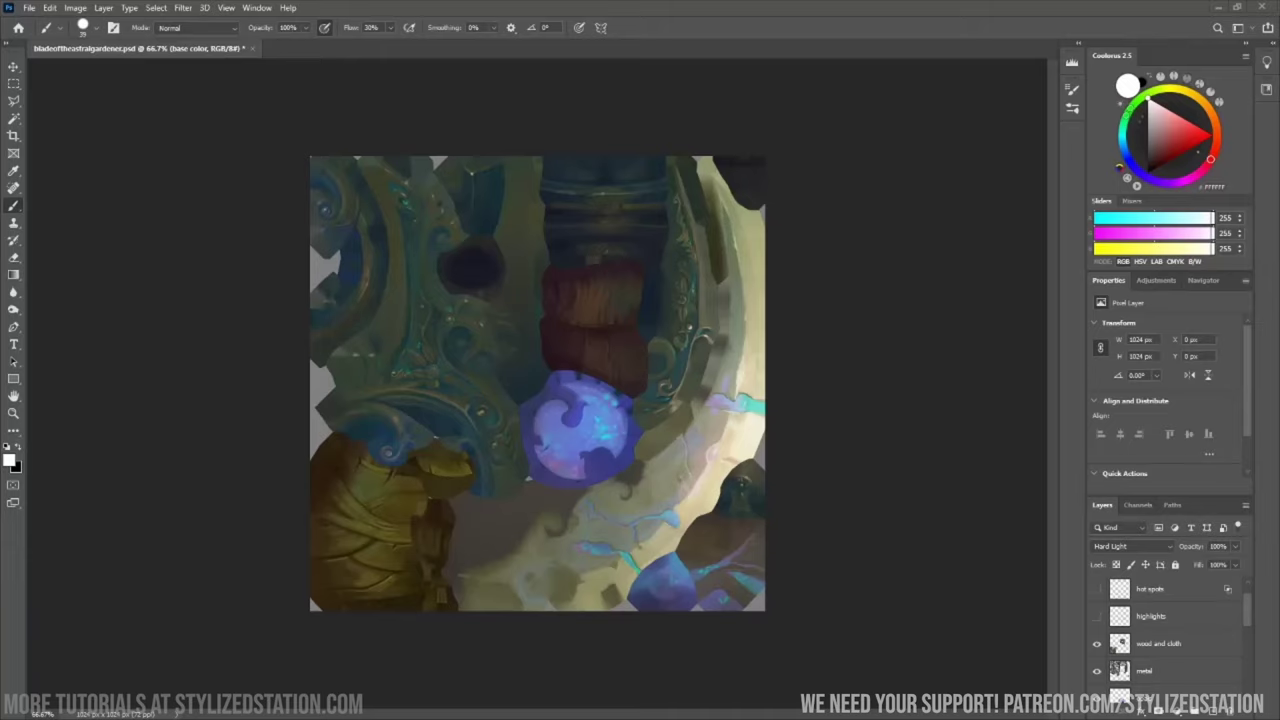
# - Show the highlights layer, select the Color Dodge hot spots layer, and bring up brush presets
pyautogui.click(1097, 616)
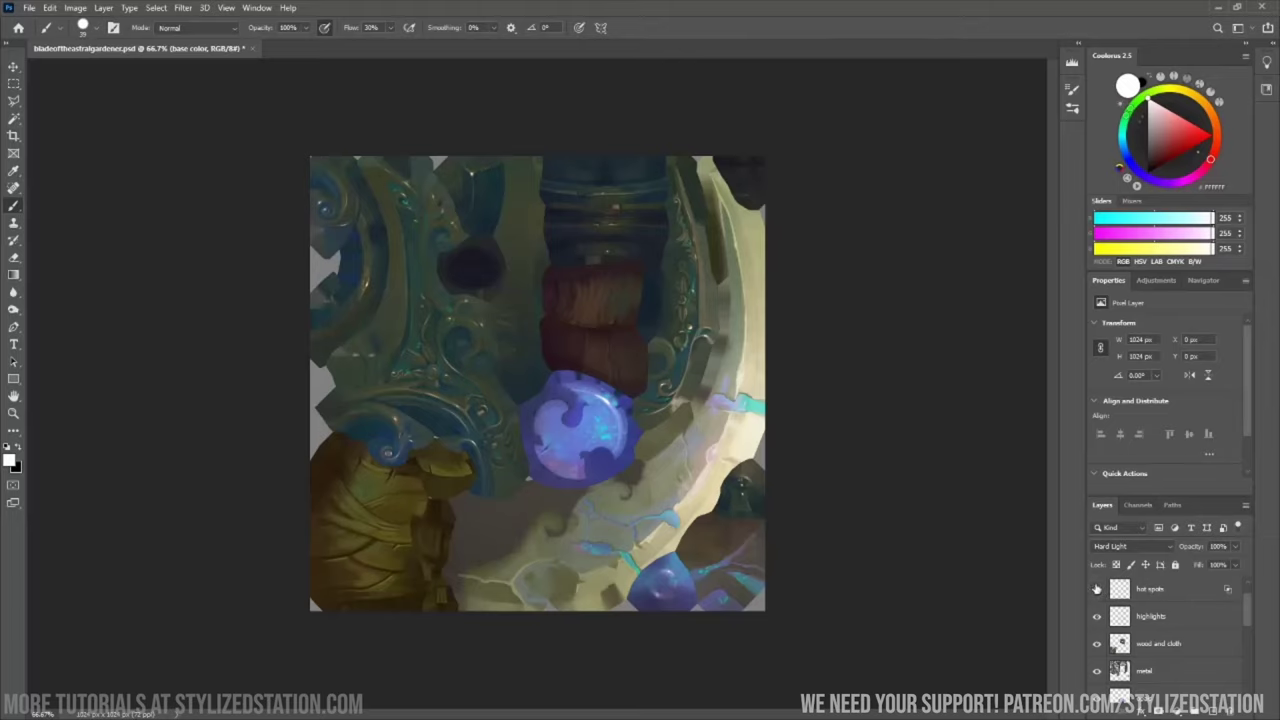
pyautogui.click(1130, 595)
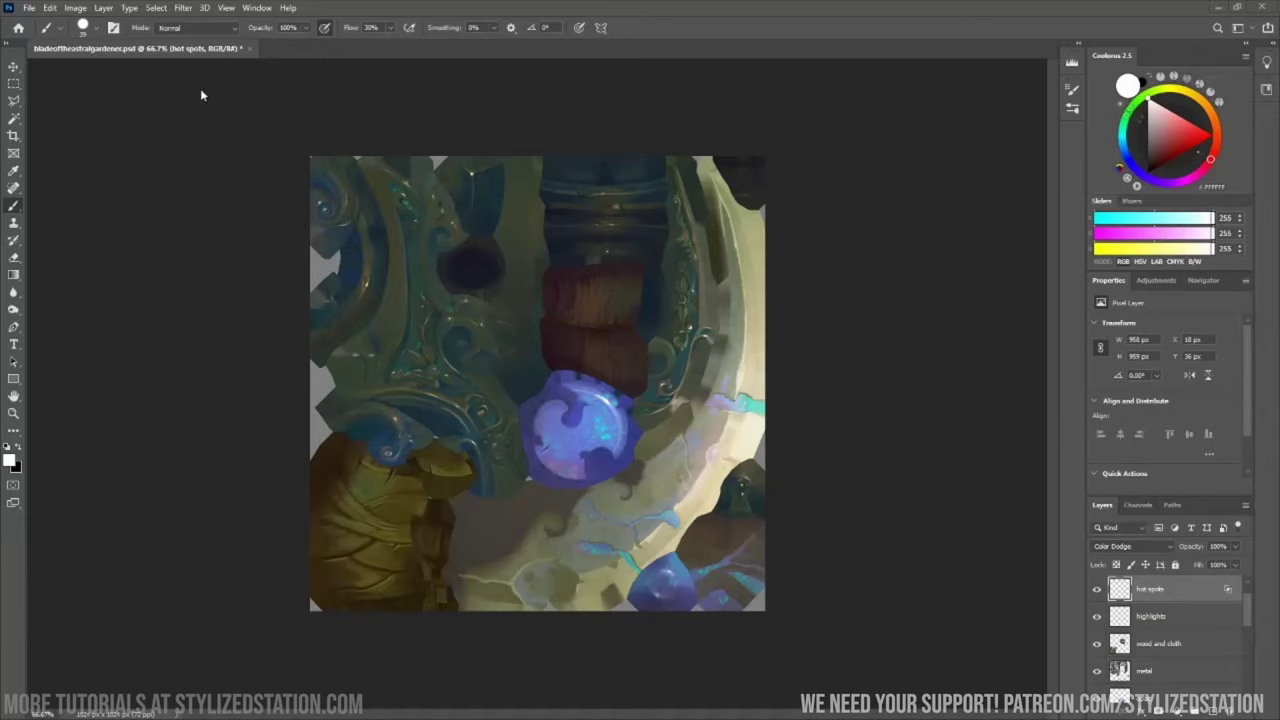
pyautogui.click(97, 30)
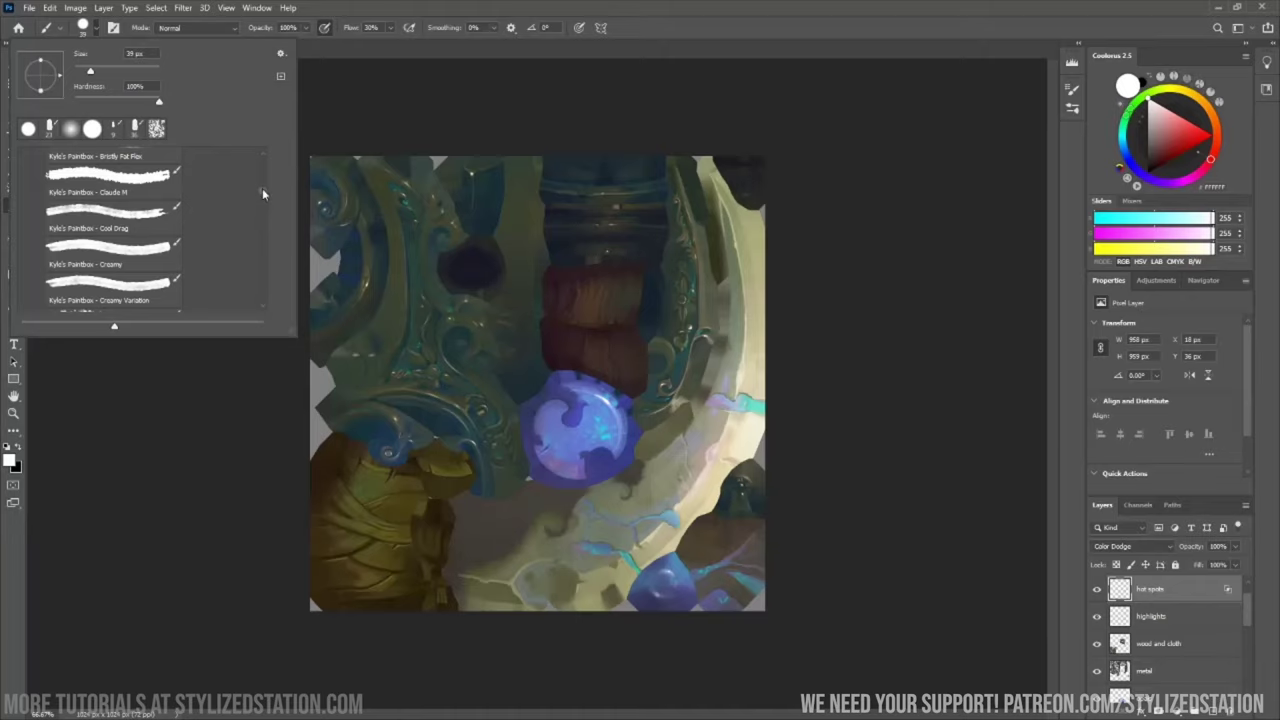
# - Dismiss the Brush Preset picker in Photoshop
pyautogui.scroll(-2, 262, 194)
pyautogui.press('Escape')
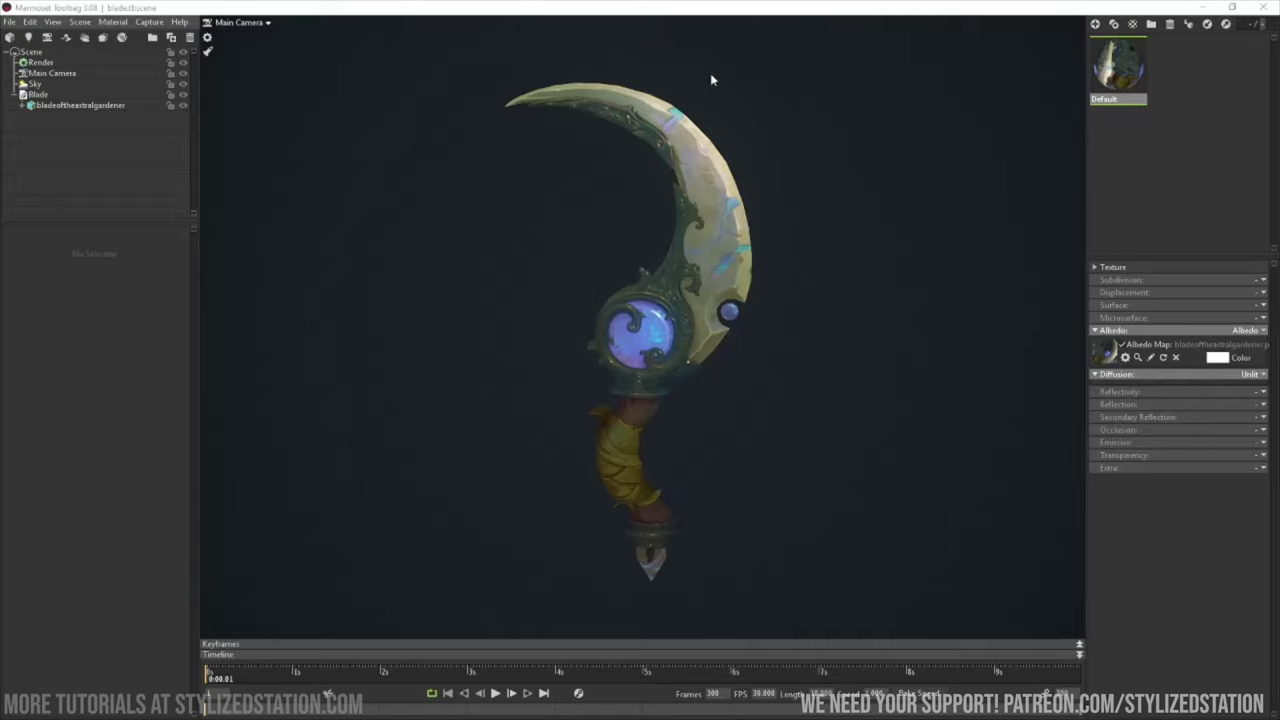
# - Review Main Camera post effects: linear tone mapping, bloom 0.022, vignette strength 0.329
pyautogui.click(52, 72)
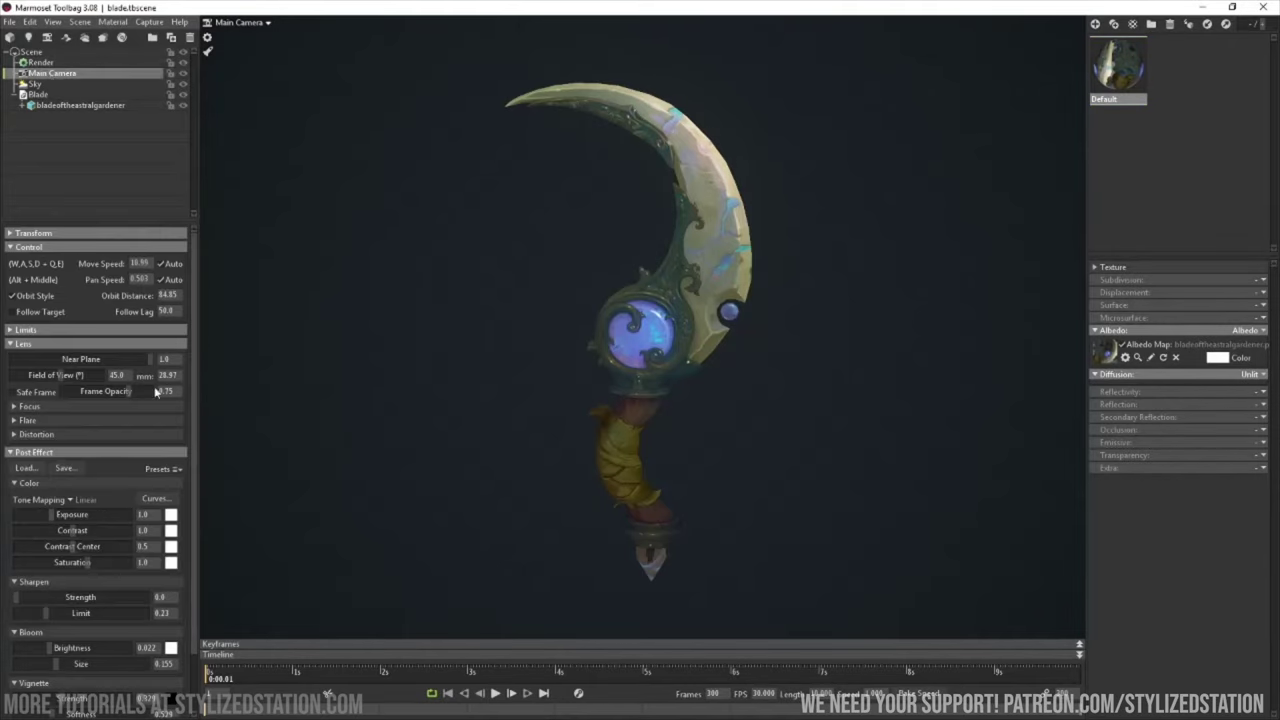
pyautogui.scroll(-2, 147, 432)
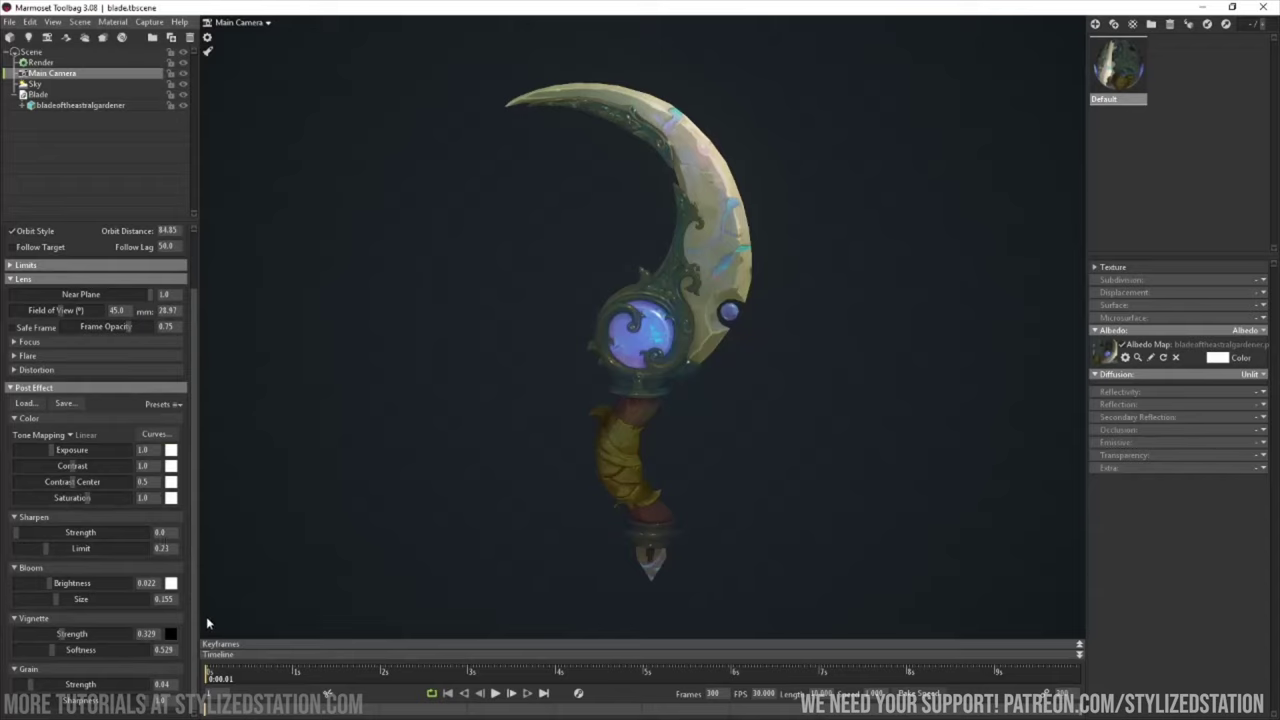